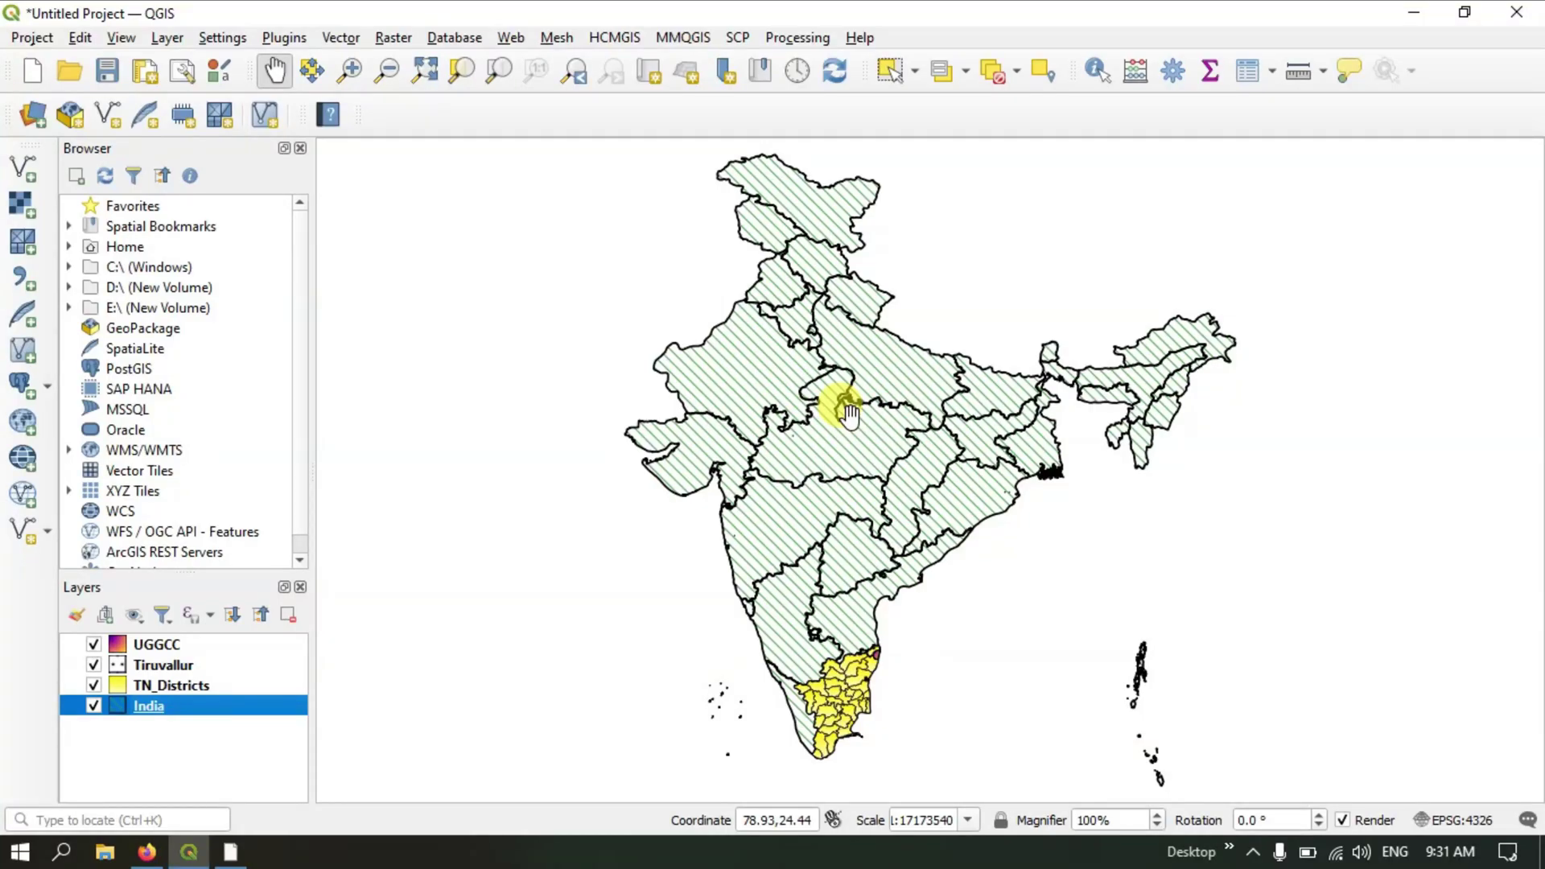
Pan and zoom the map from India down through Tamil Nadu to the Chennai coast.
scroll(756, 384, "up", 1)
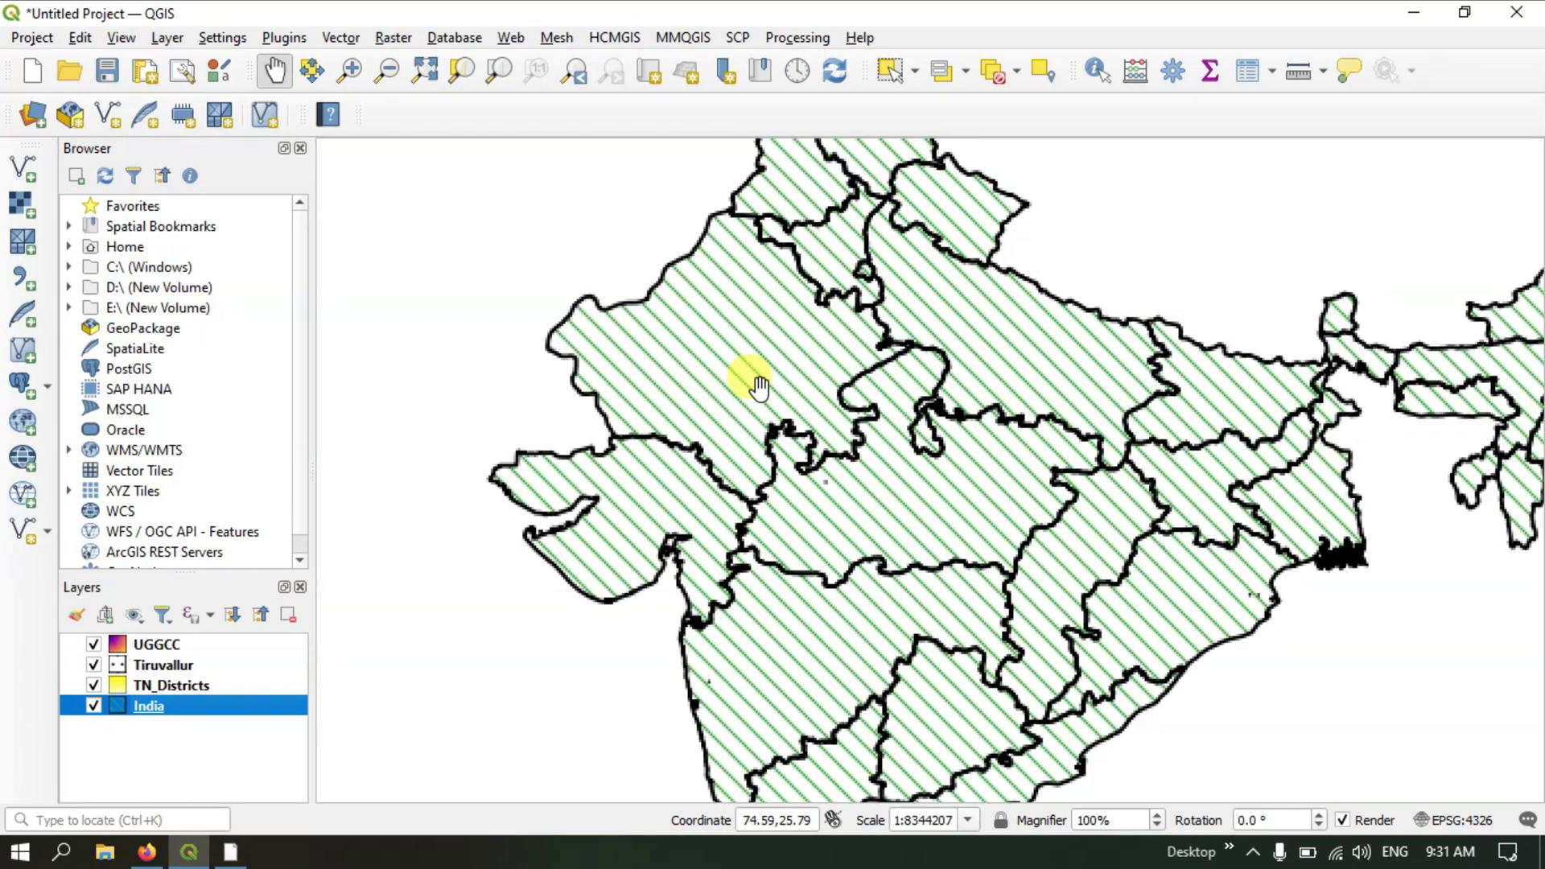
scroll(756, 384, "down", 1)
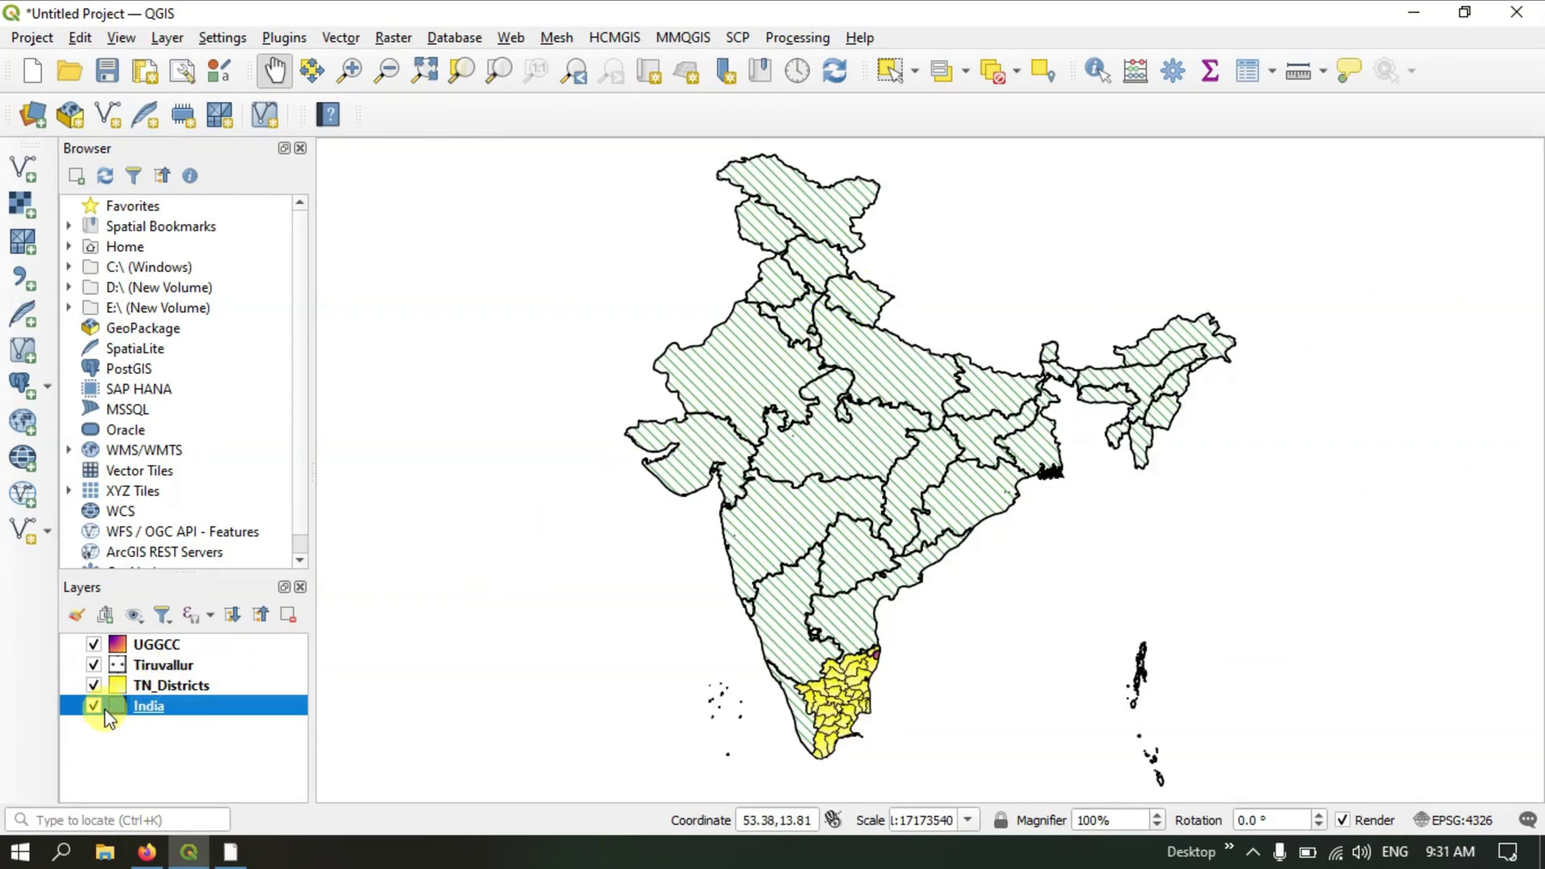
left_click_drag(841, 354, 812, 380)
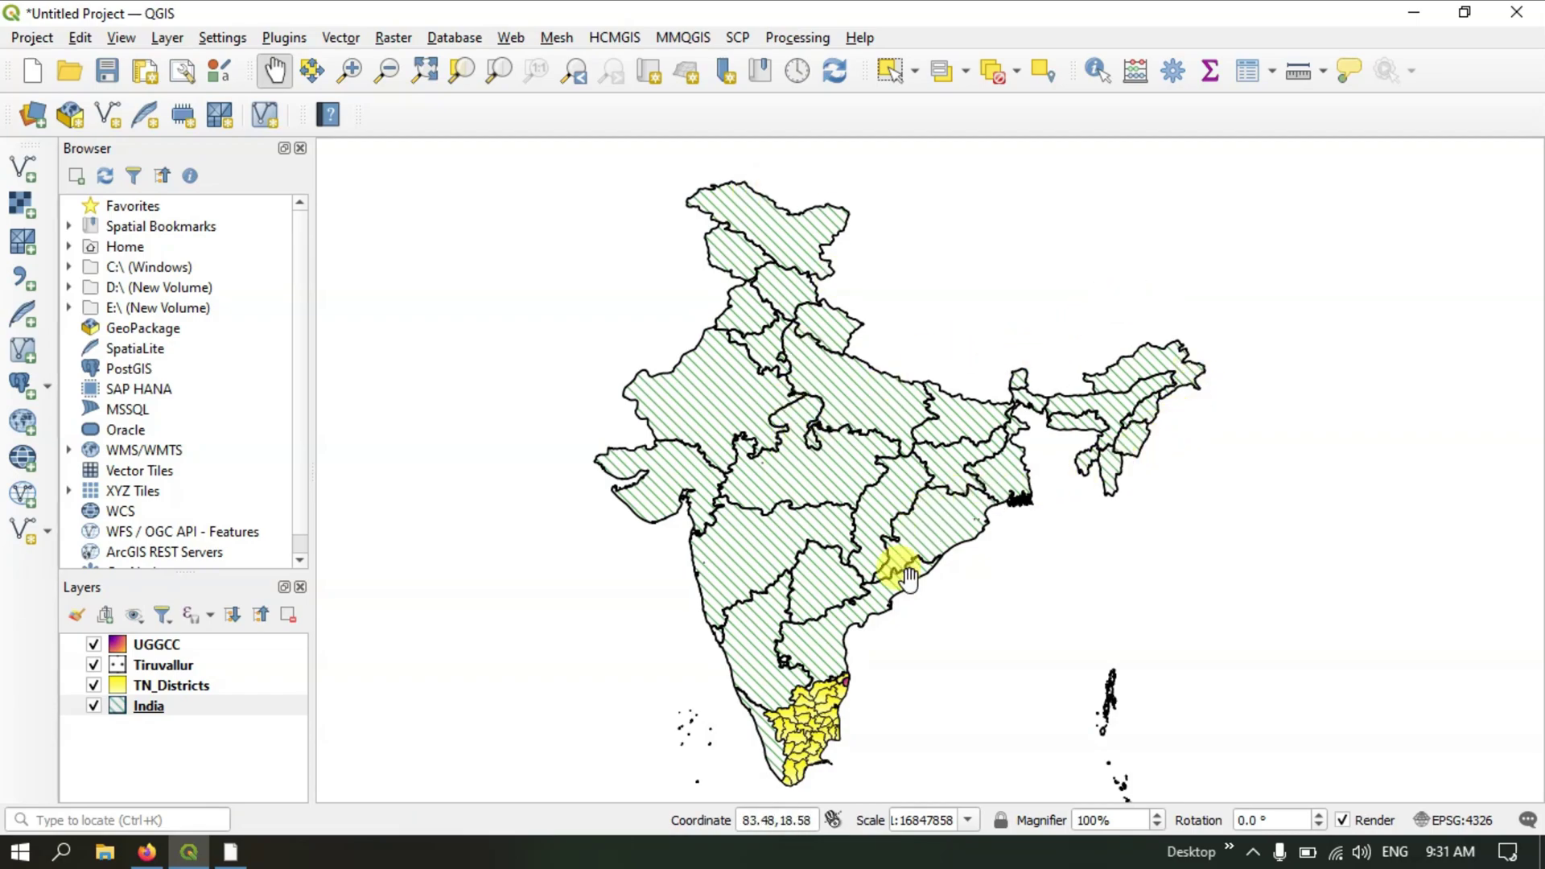
left_click_drag(839, 678, 842, 545)
scroll(813, 599, "up", 2)
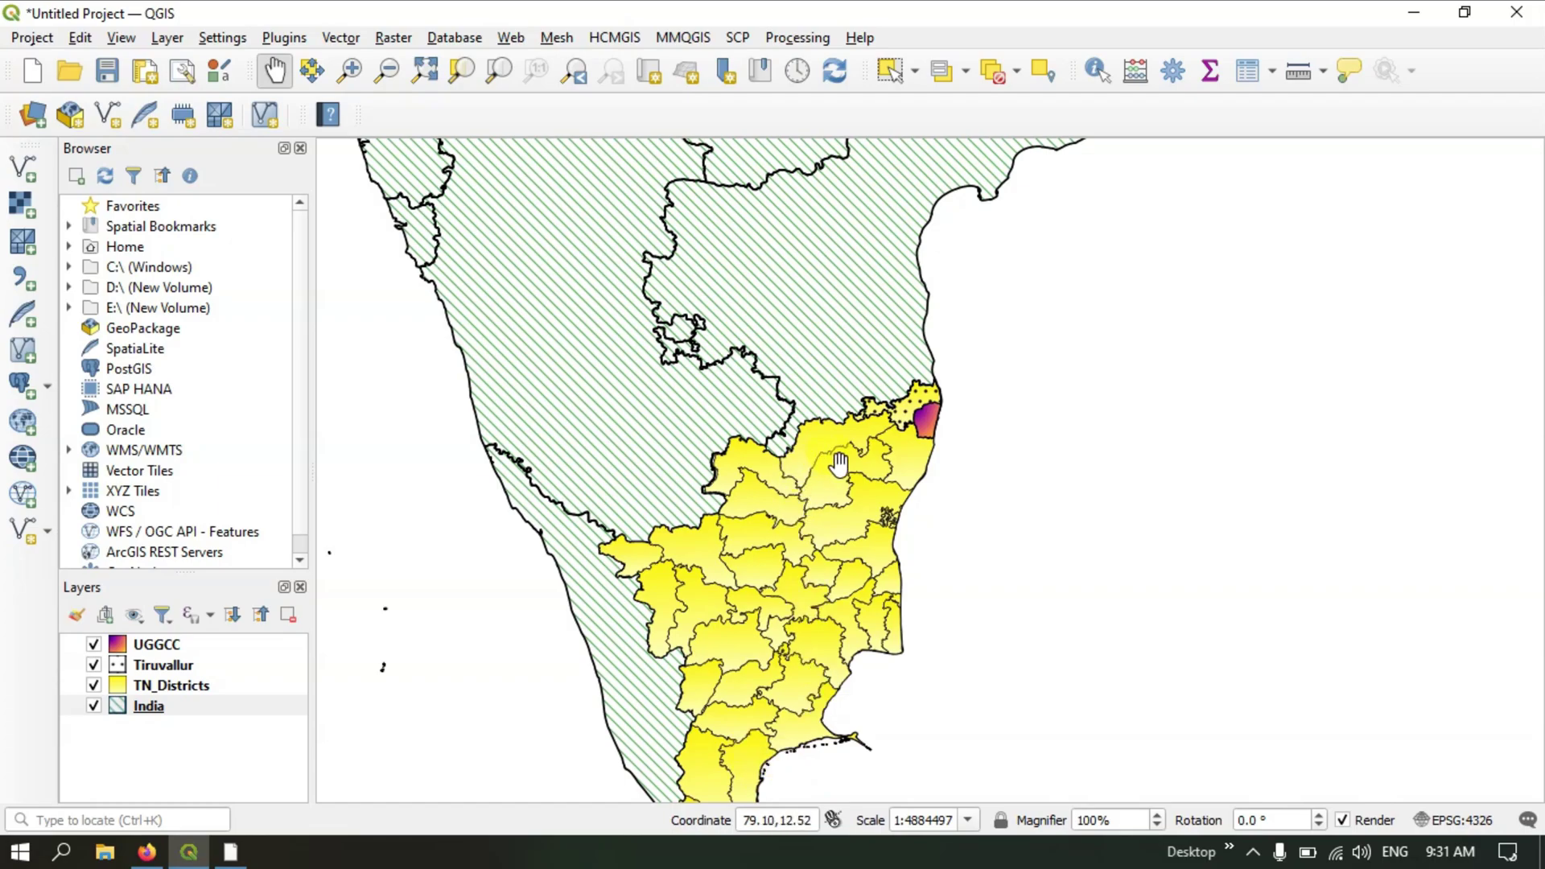
scroll(961, 397, "up", 3)
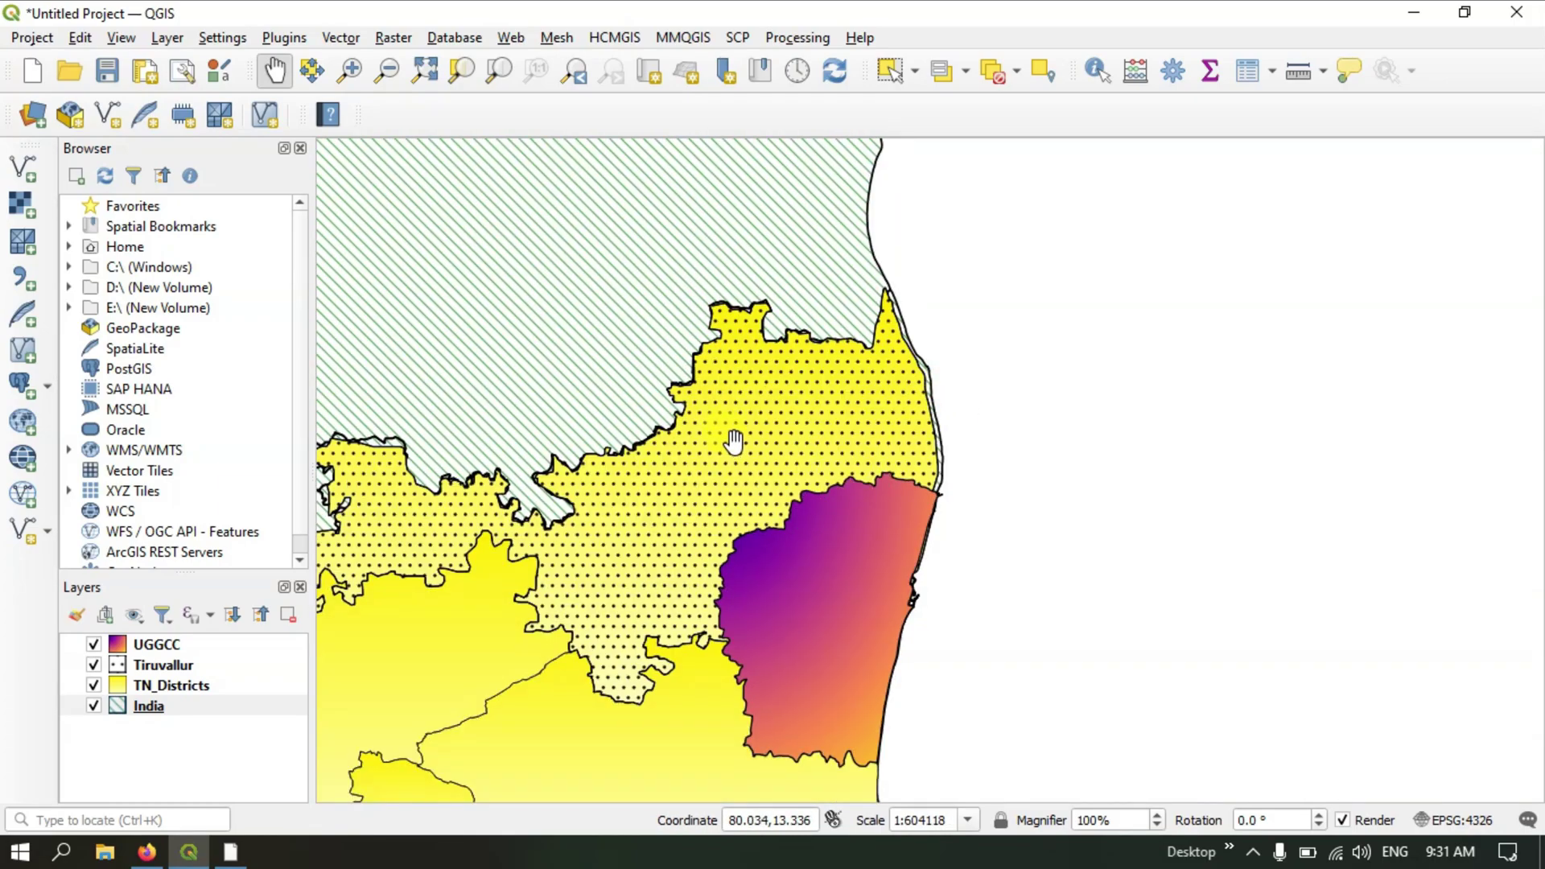
left_click_drag(825, 453, 1045, 426)
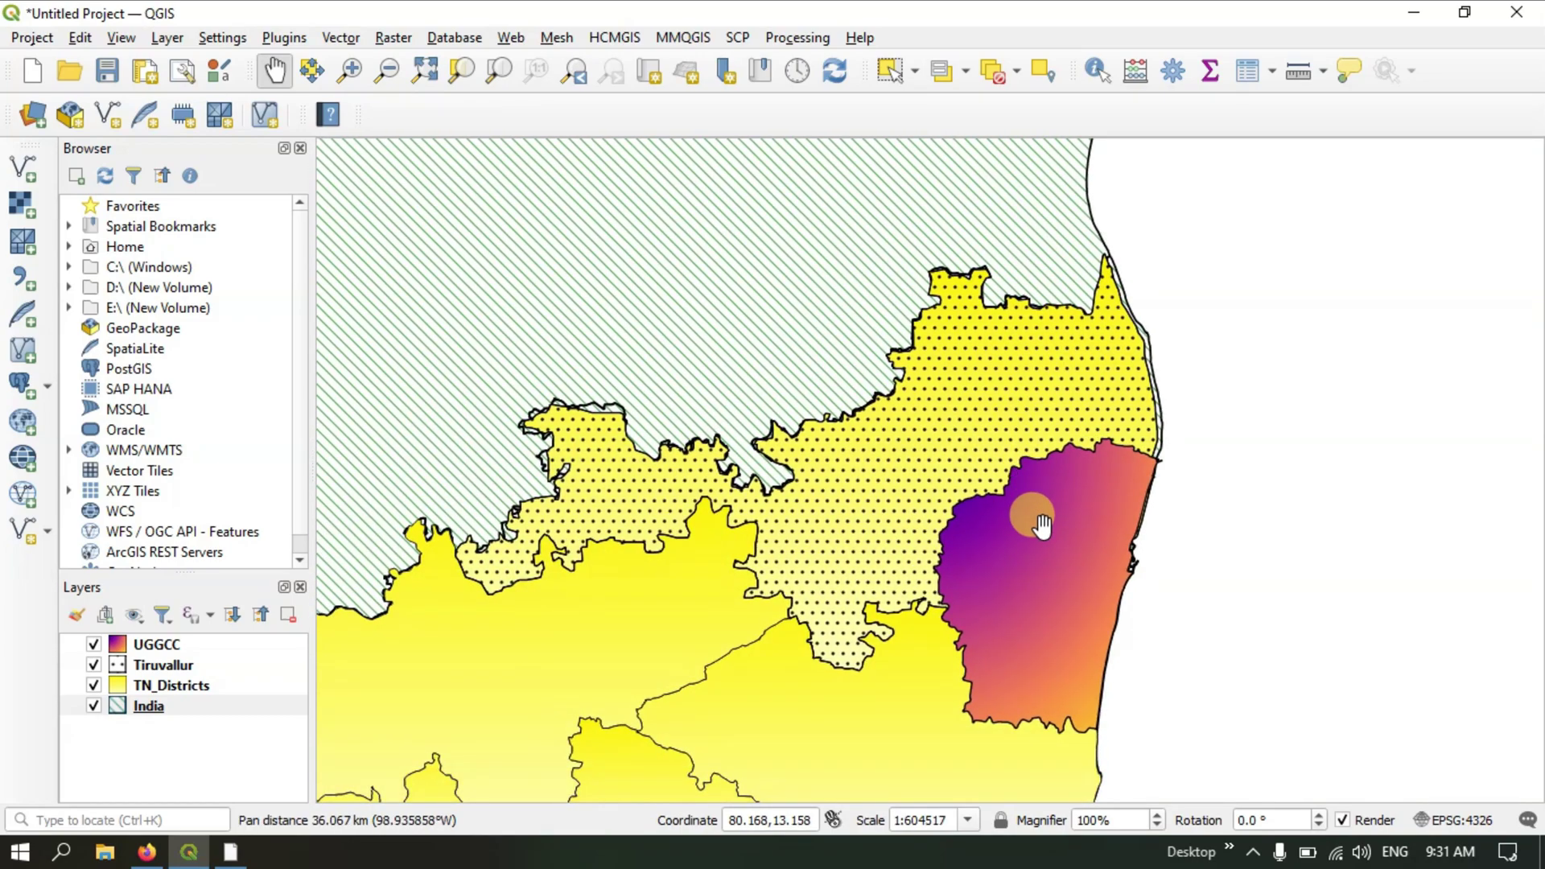
left_click_drag(973, 403, 841, 350)
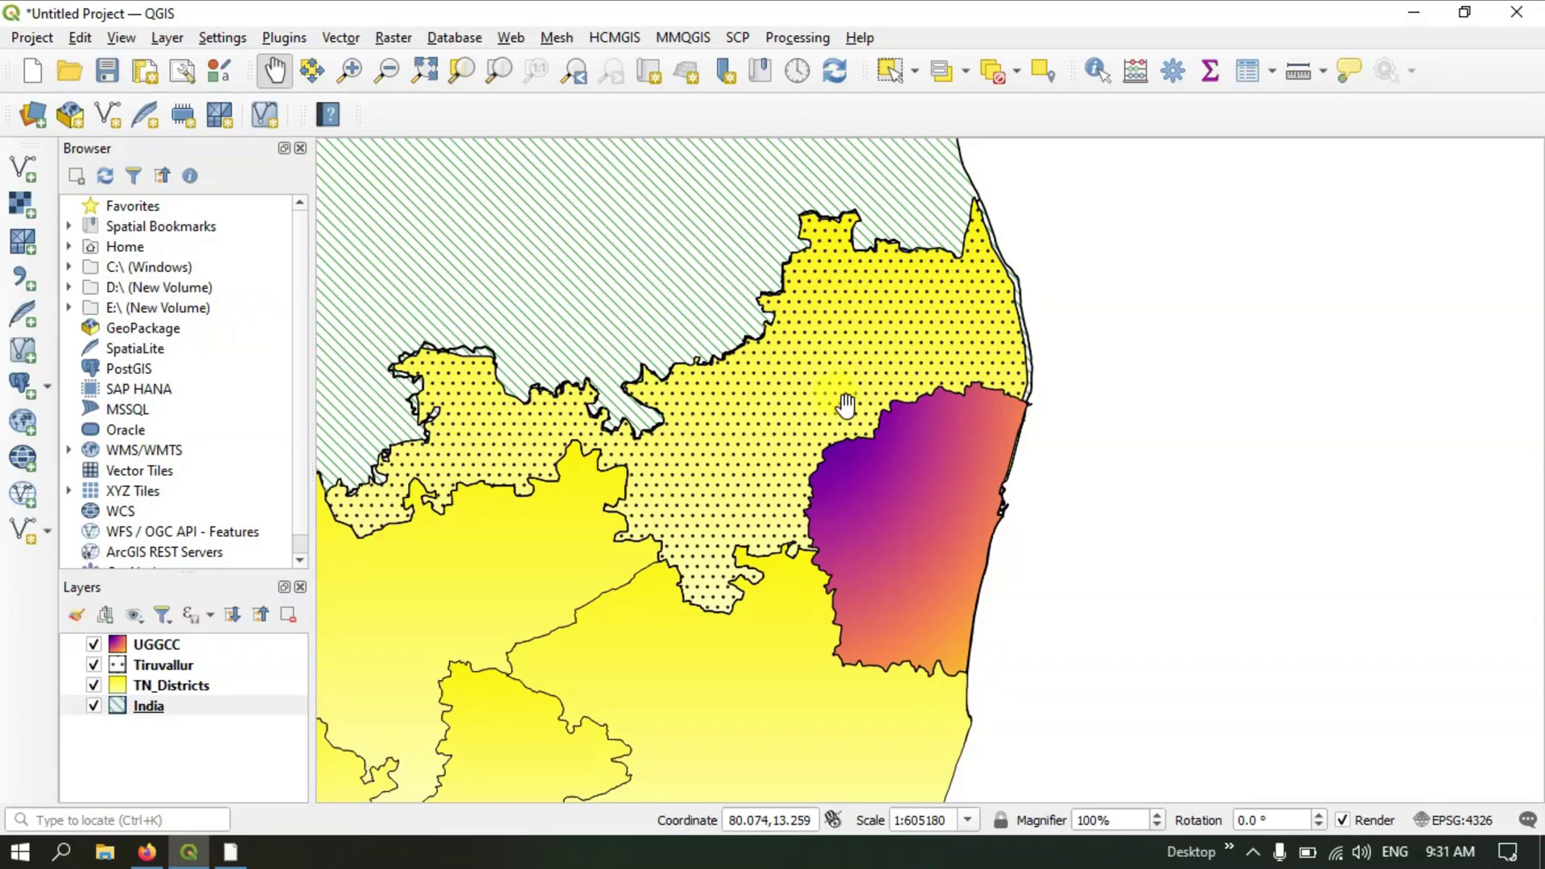
scroll(881, 462, "down", 1)
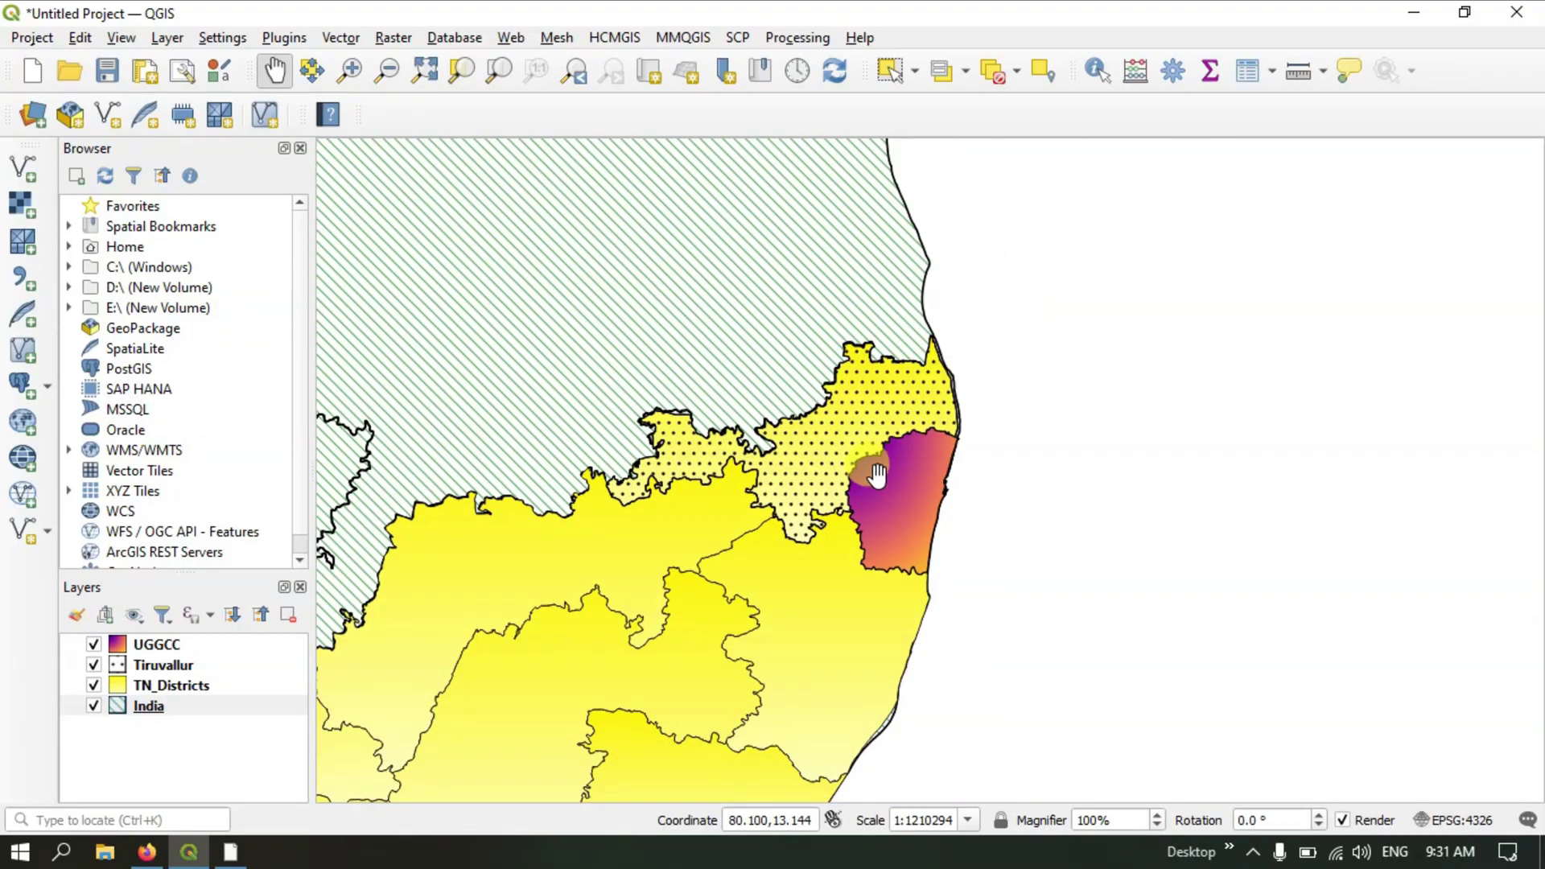
scroll(812, 458, "up", 1)
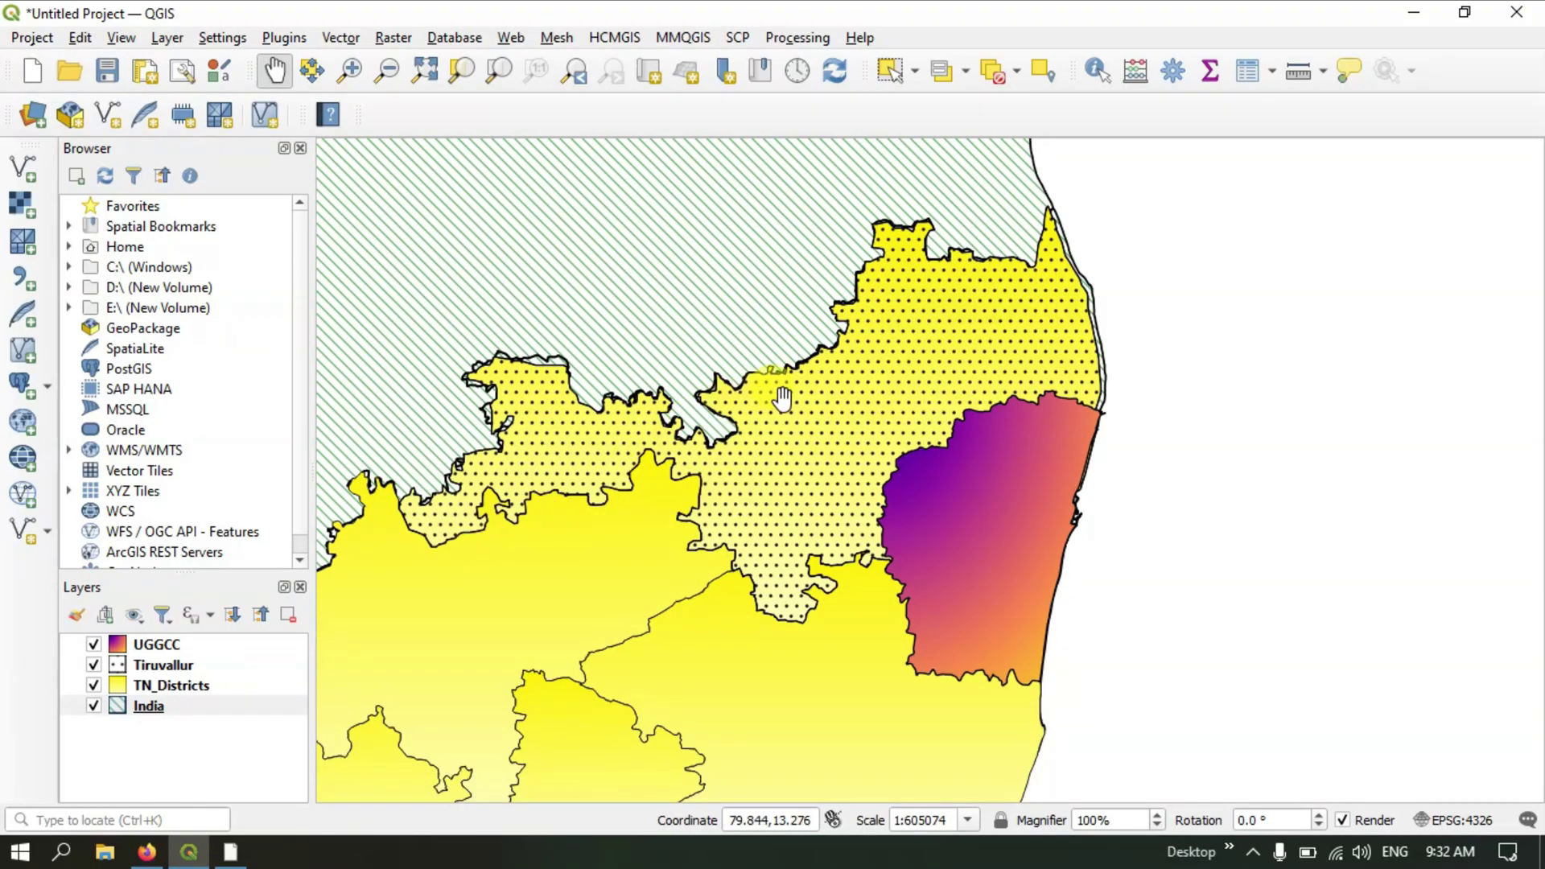
left_click_drag(644, 504, 716, 492)
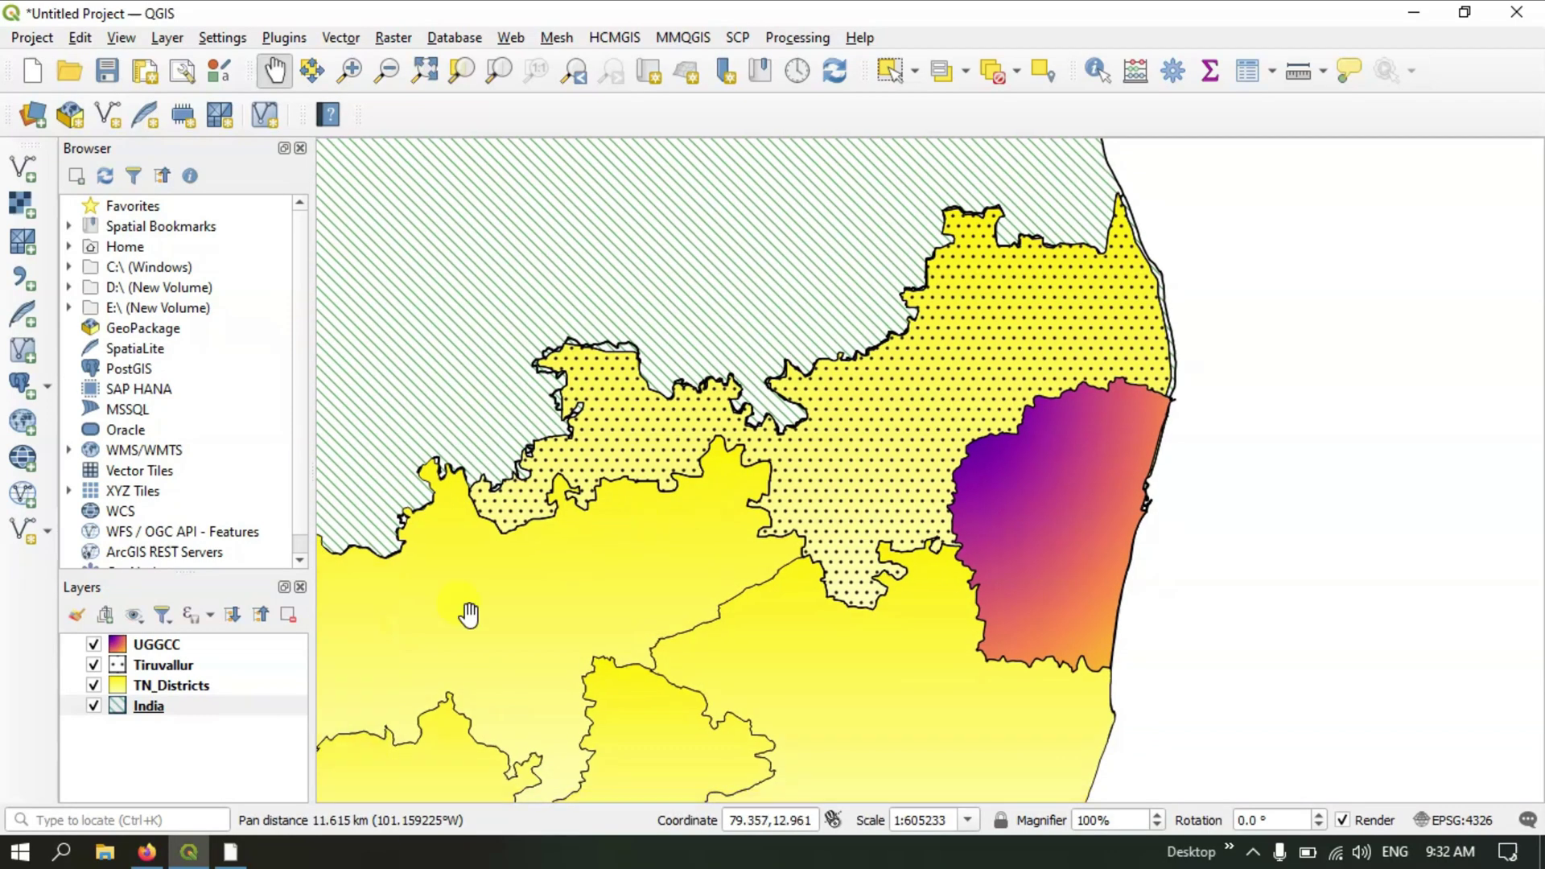
Select the UGGCC, Tiruvallur, TN_Districts and India layers in turn in the Layers panel.
left_click(155, 645)
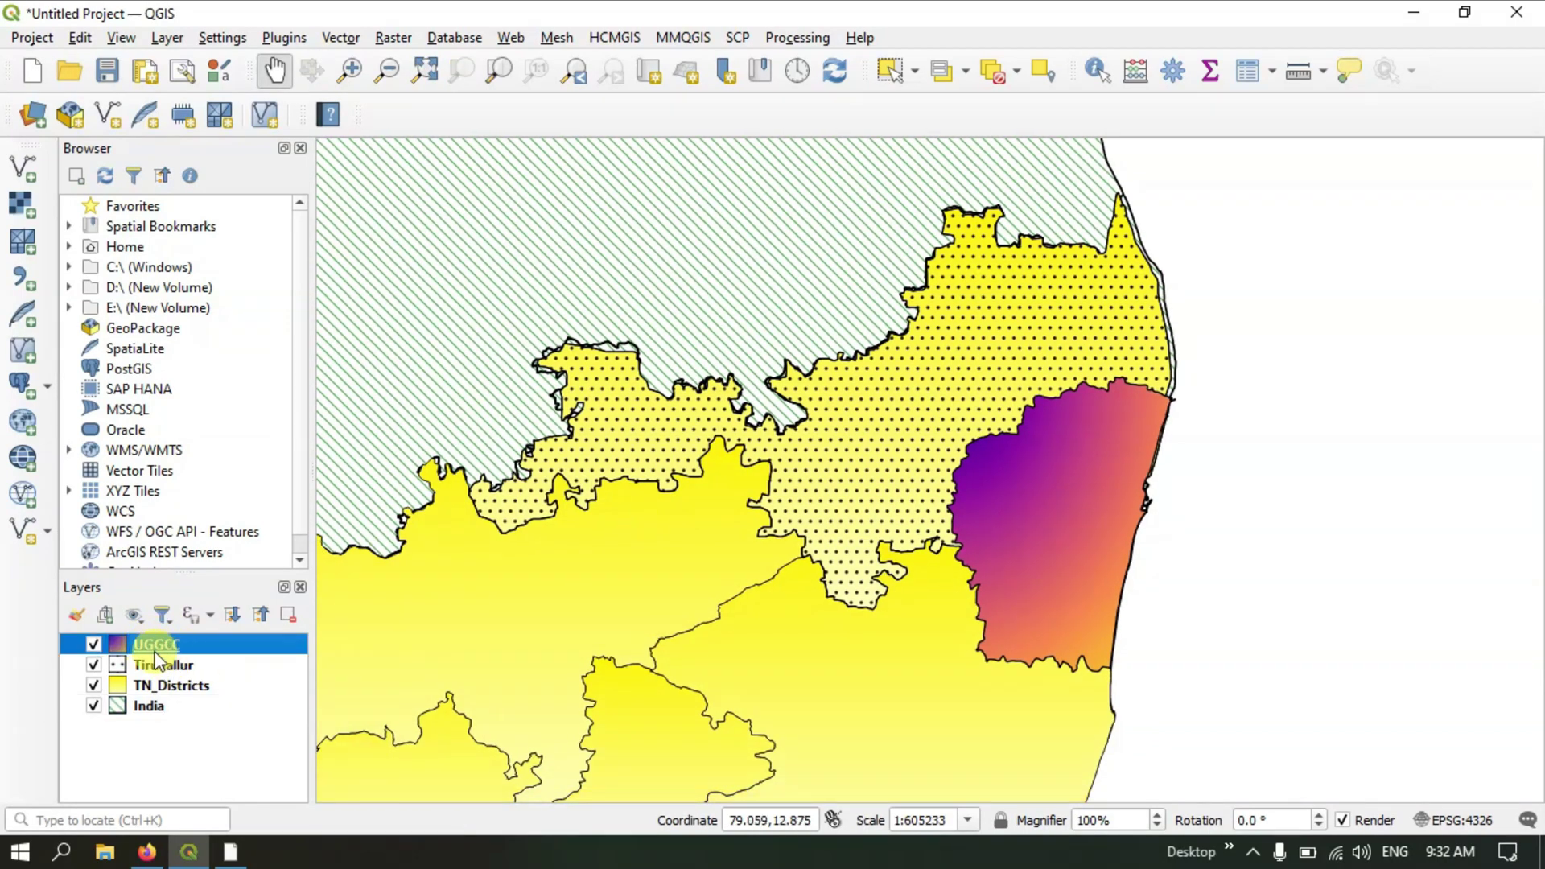
left_click(158, 668)
left_click(156, 689)
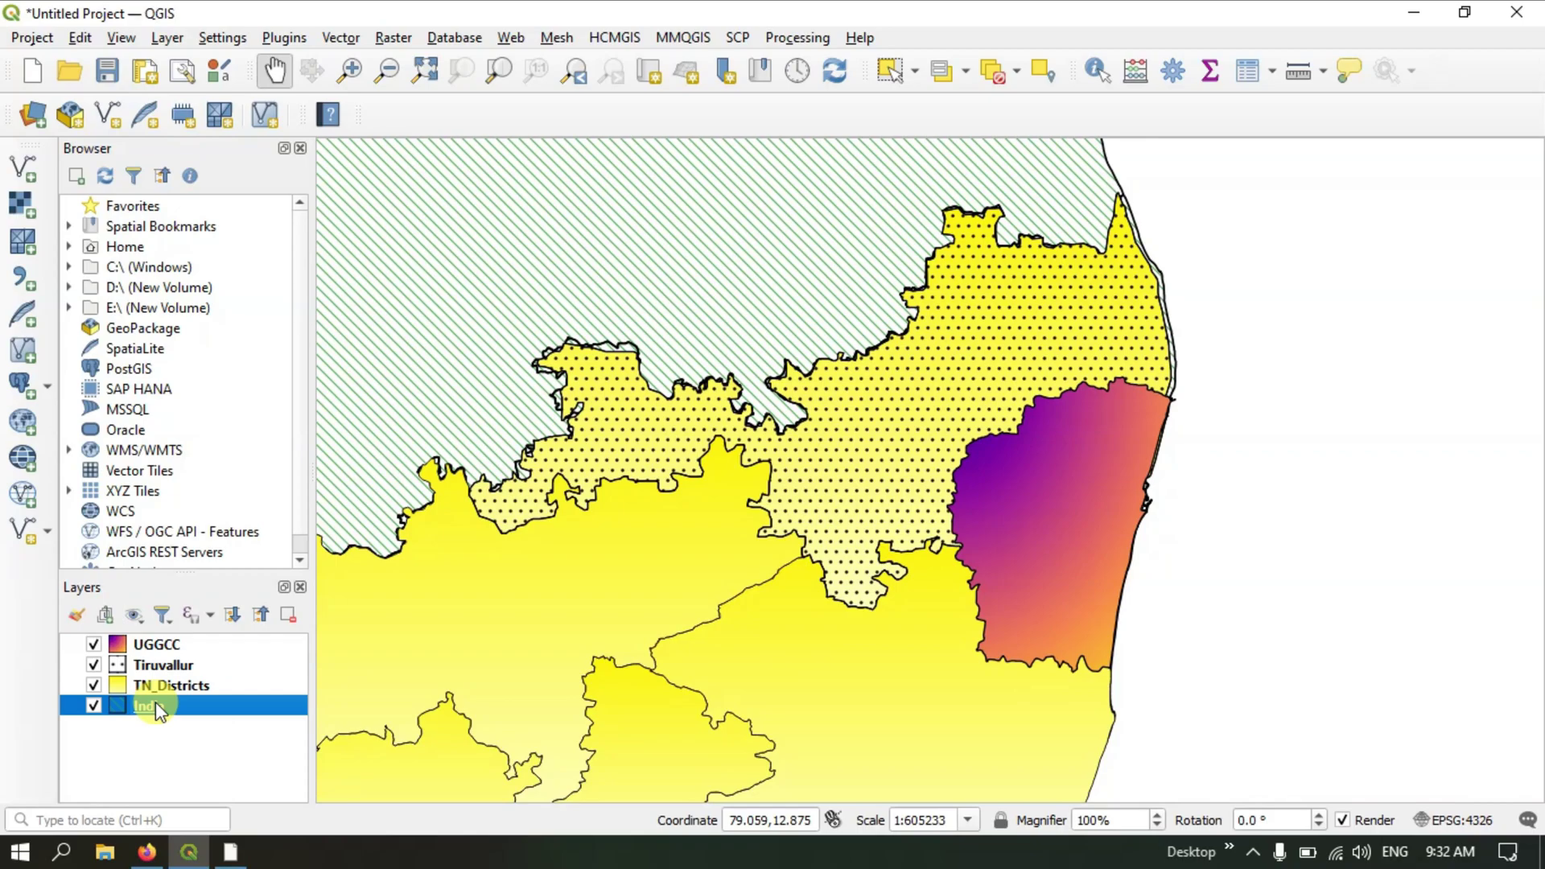
left_click(156, 706)
Zoom out and pan the map across central and South India.
scroll(1034, 431, "up", 1)
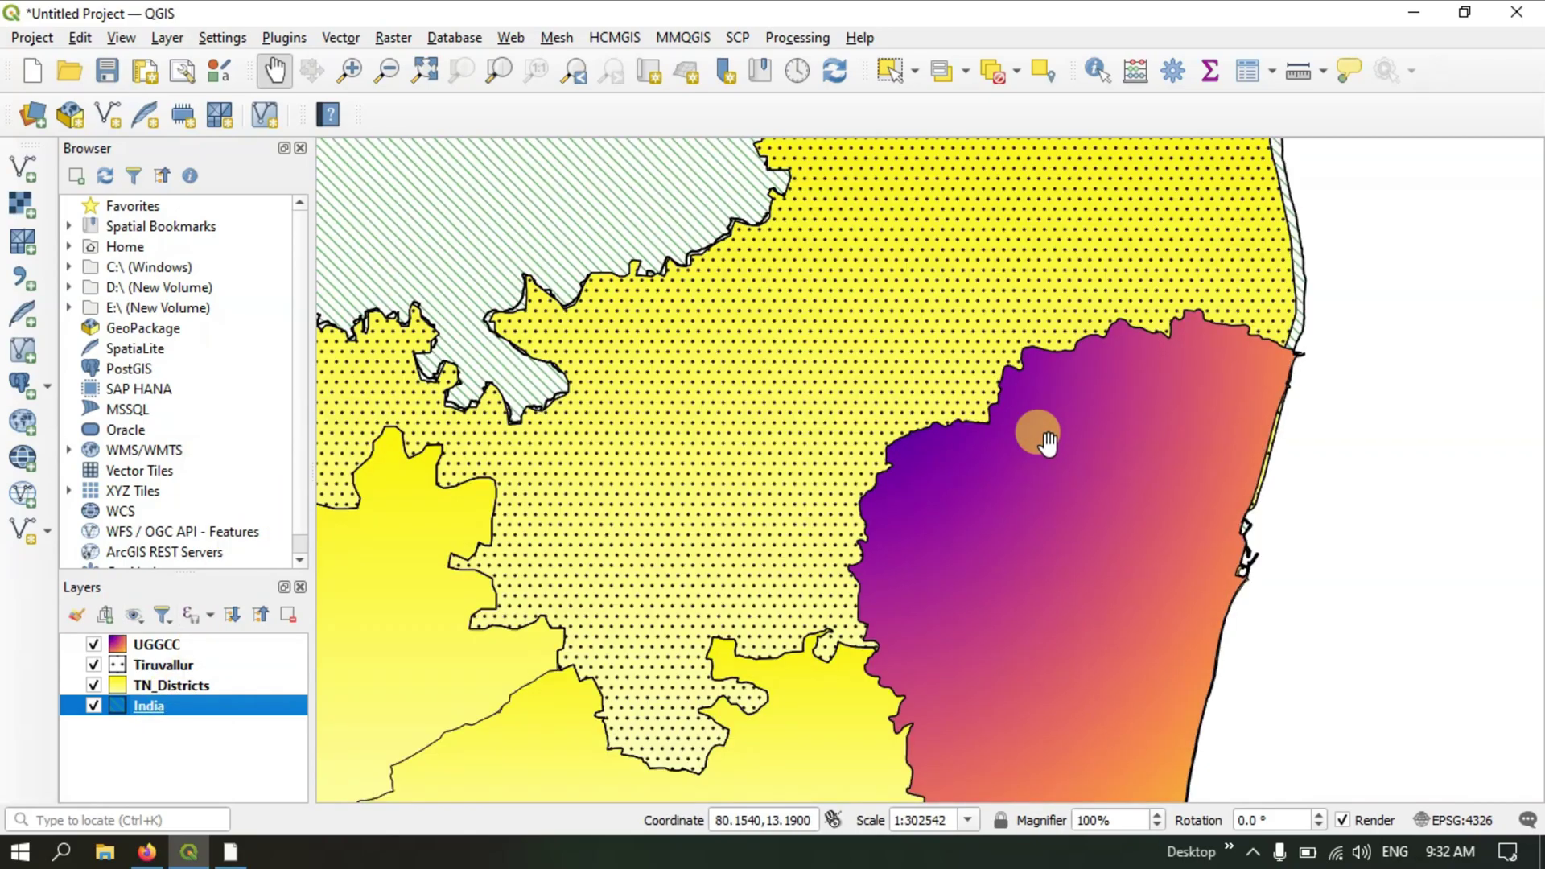
scroll(1052, 442, "down", 2)
scroll(1052, 445, "down", 2)
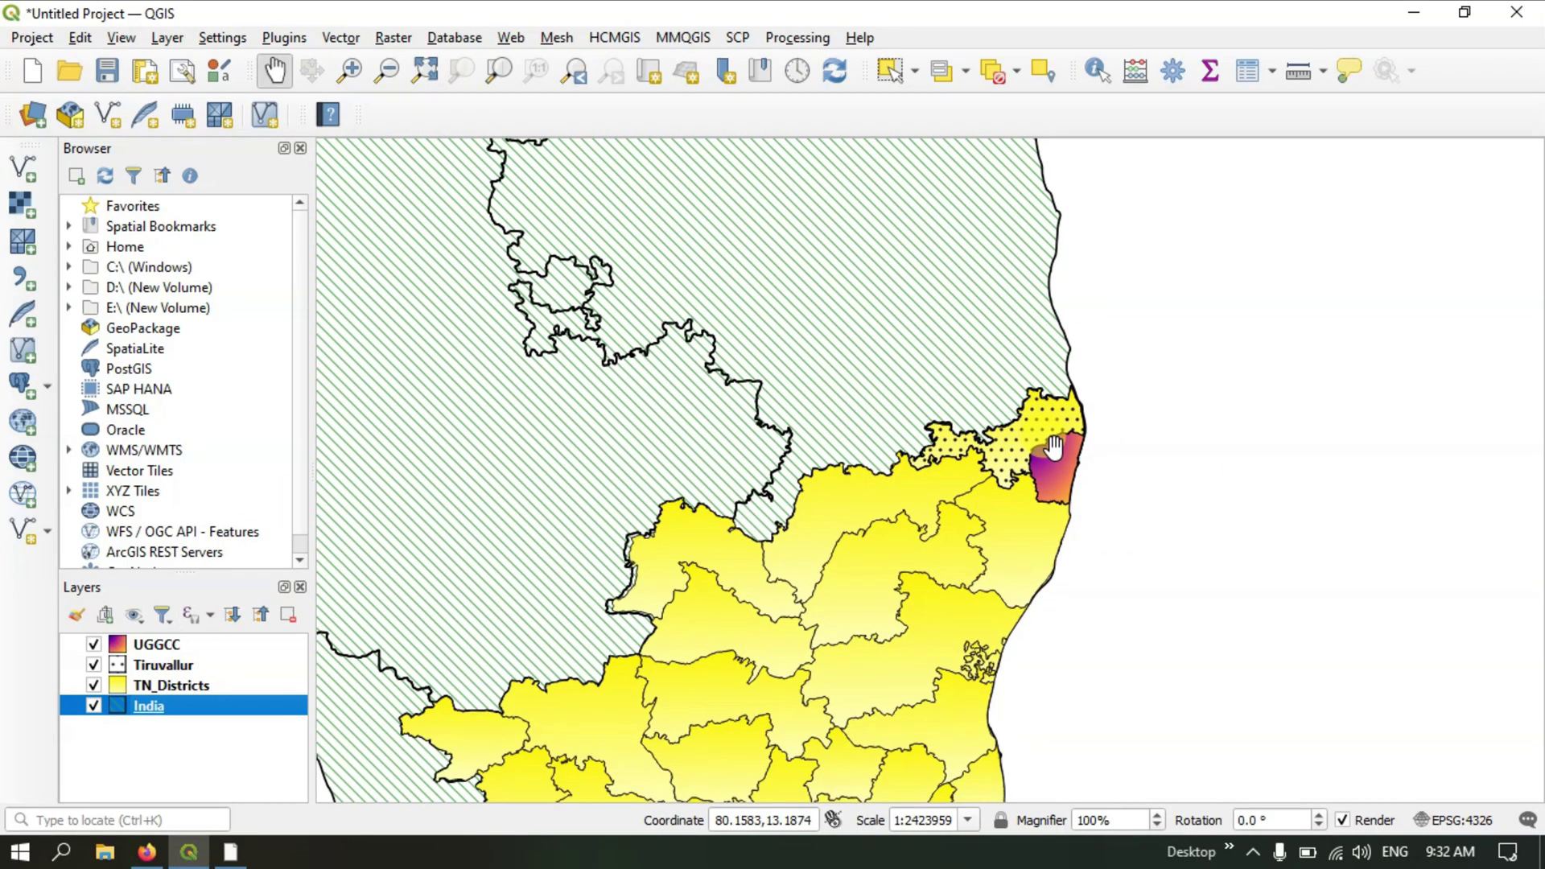
scroll(920, 457, "down", 1)
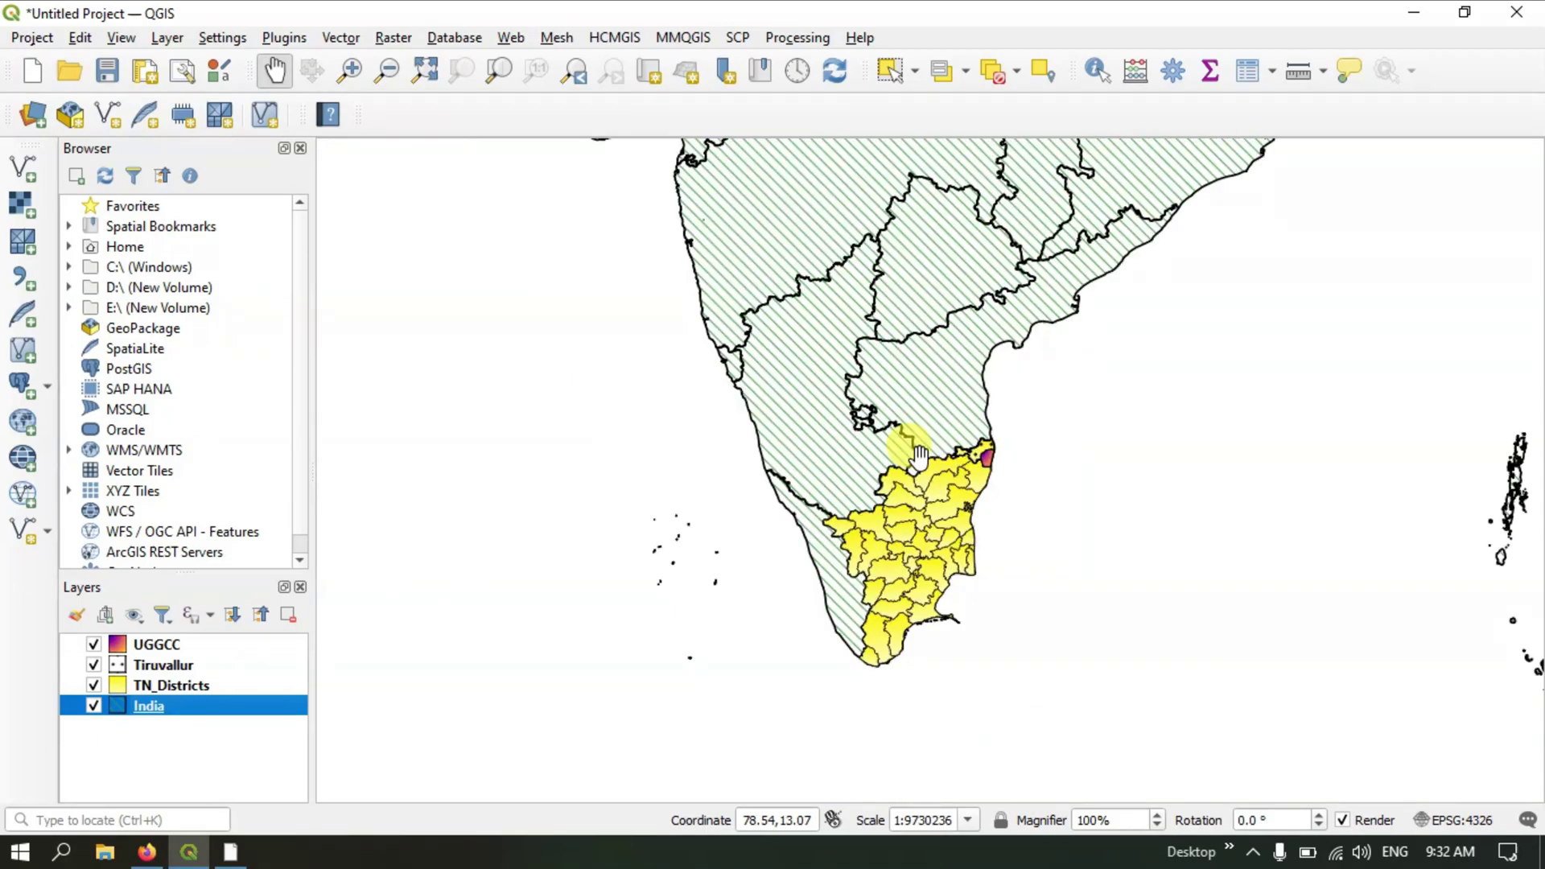
scroll(919, 457, "down", 1)
left_click_drag(945, 342, 883, 515)
scroll(883, 515, "up", 1)
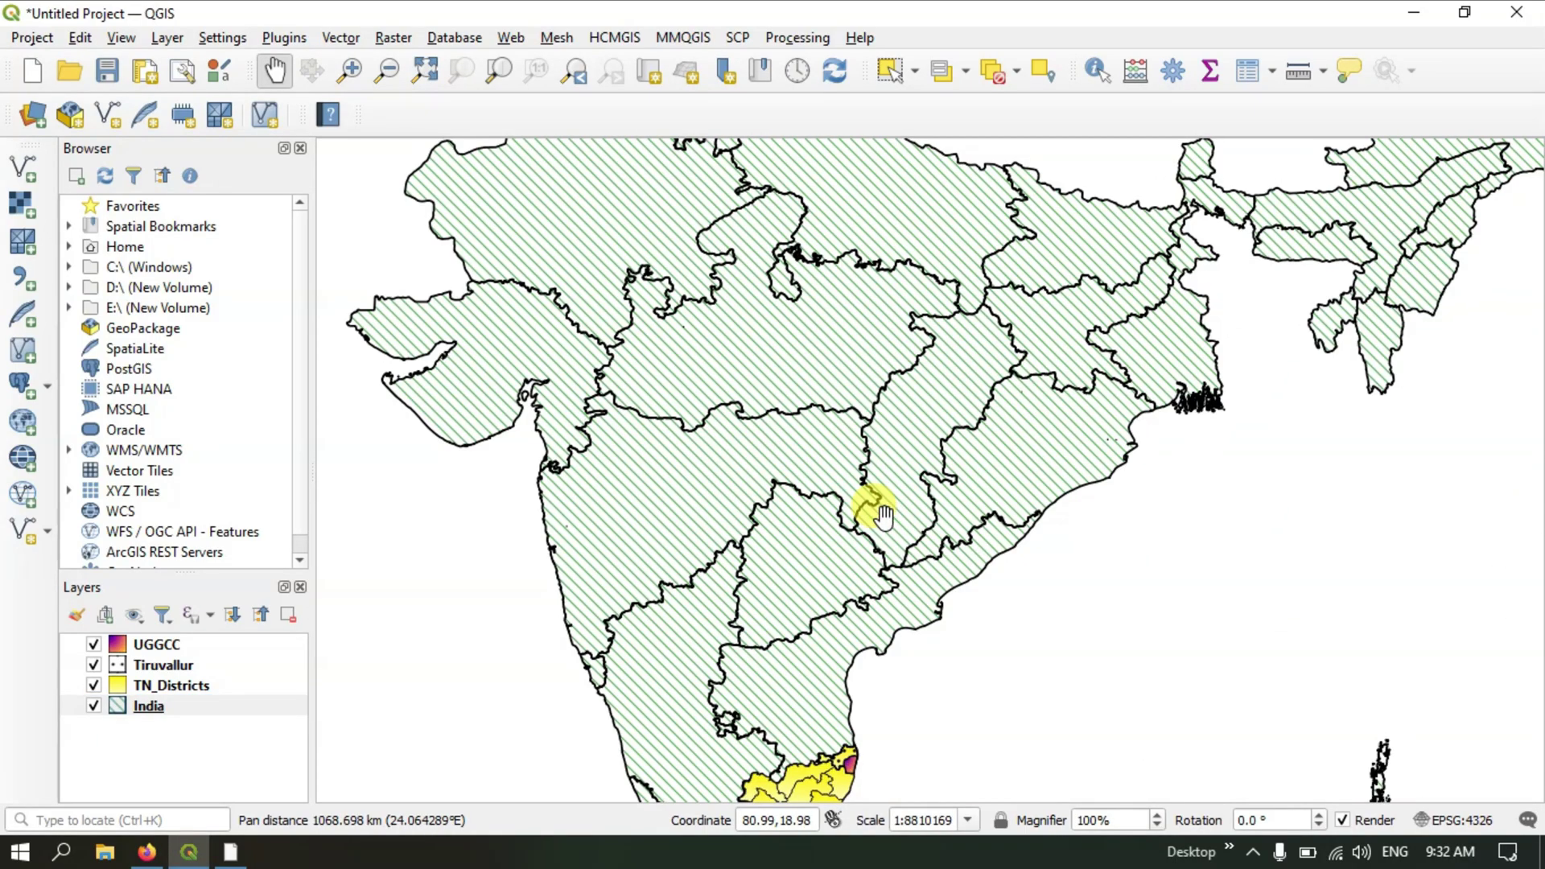
scroll(883, 515, "down", 1)
scroll(884, 515, "up", 1)
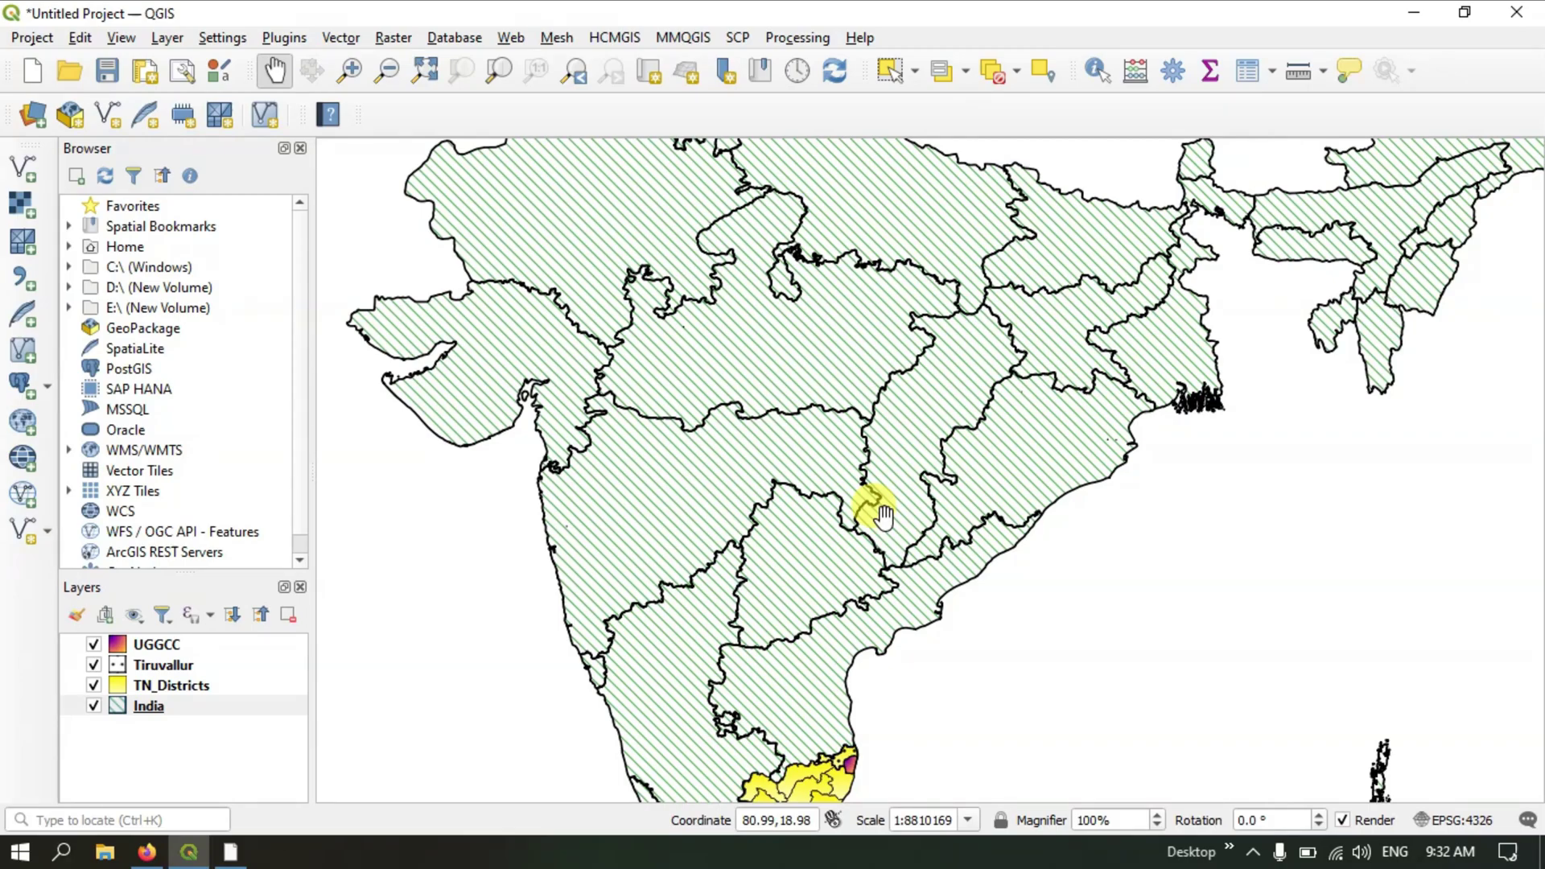
left_click_drag(884, 515, 907, 390)
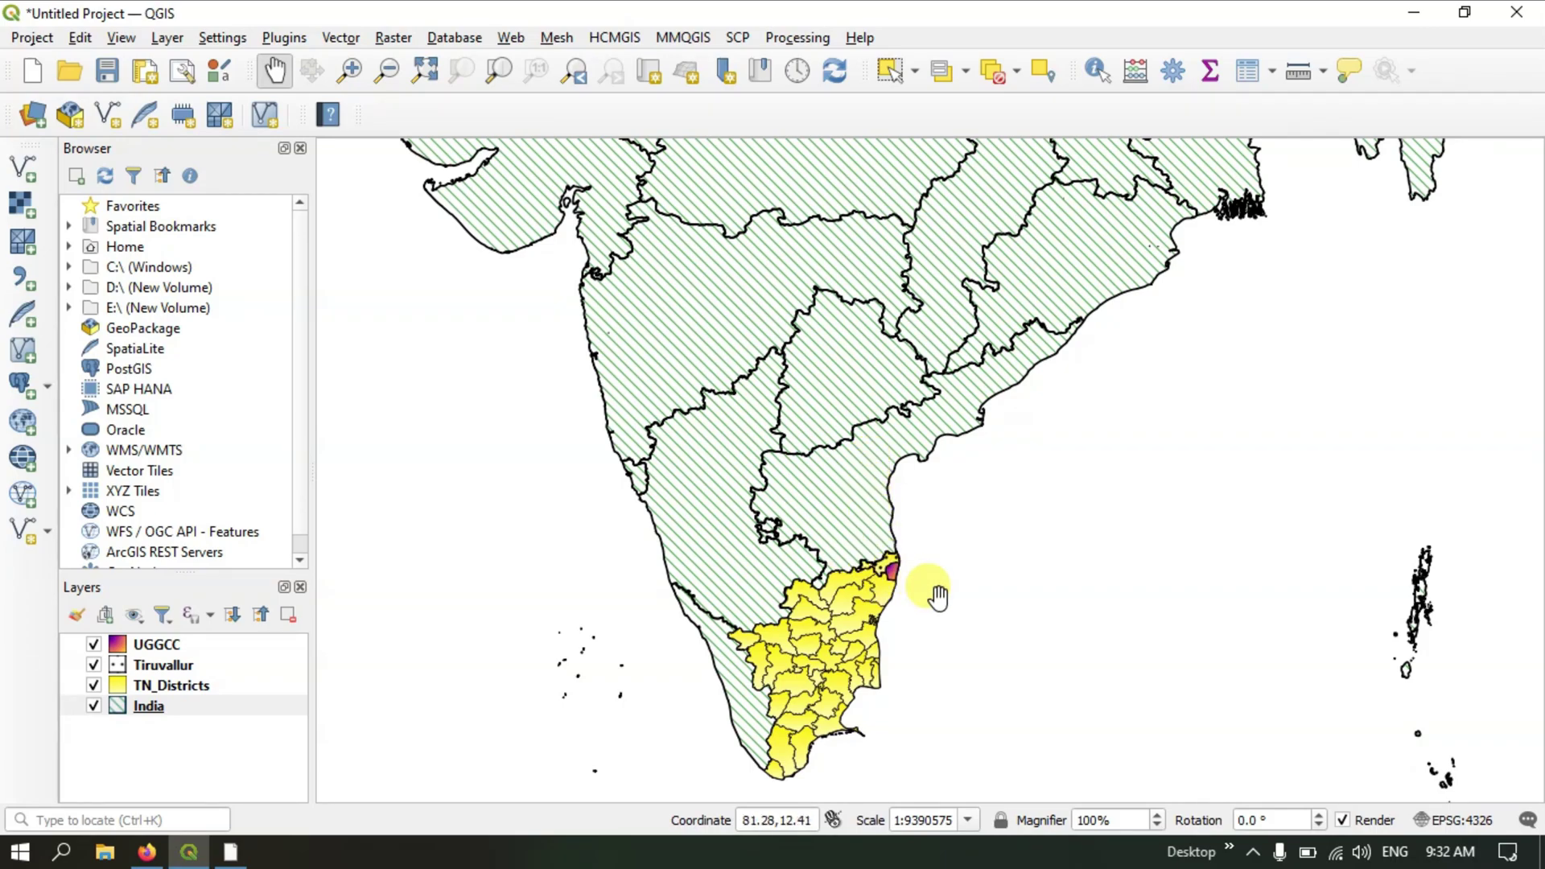
Frame the Chennai and Tiruvallur area, then choose Project > Save.
scroll(889, 573, "up", 3)
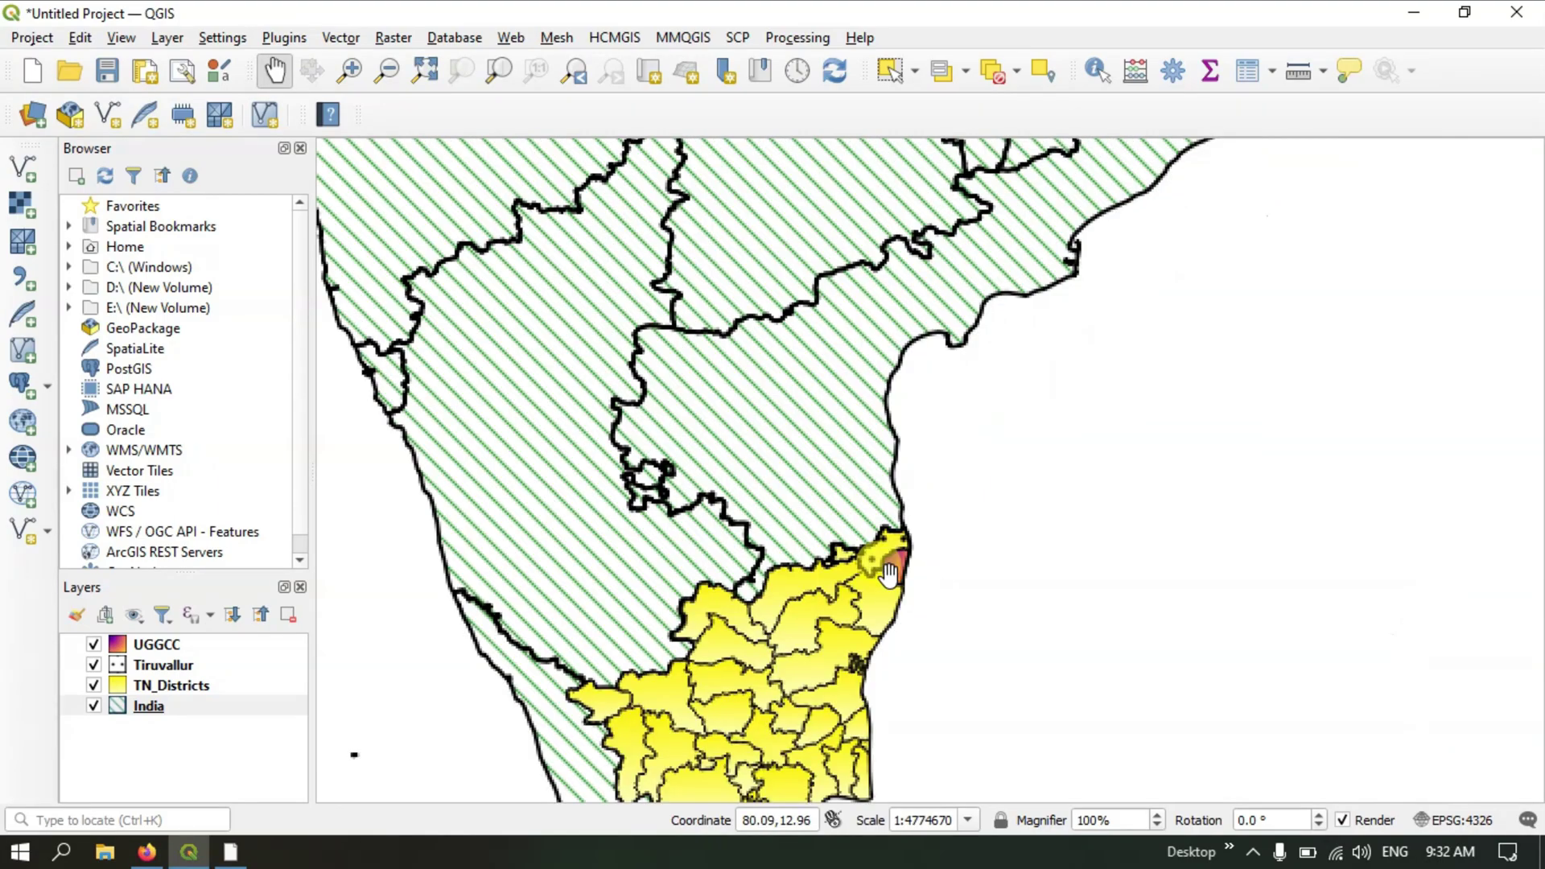
scroll(885, 568, "up", 1)
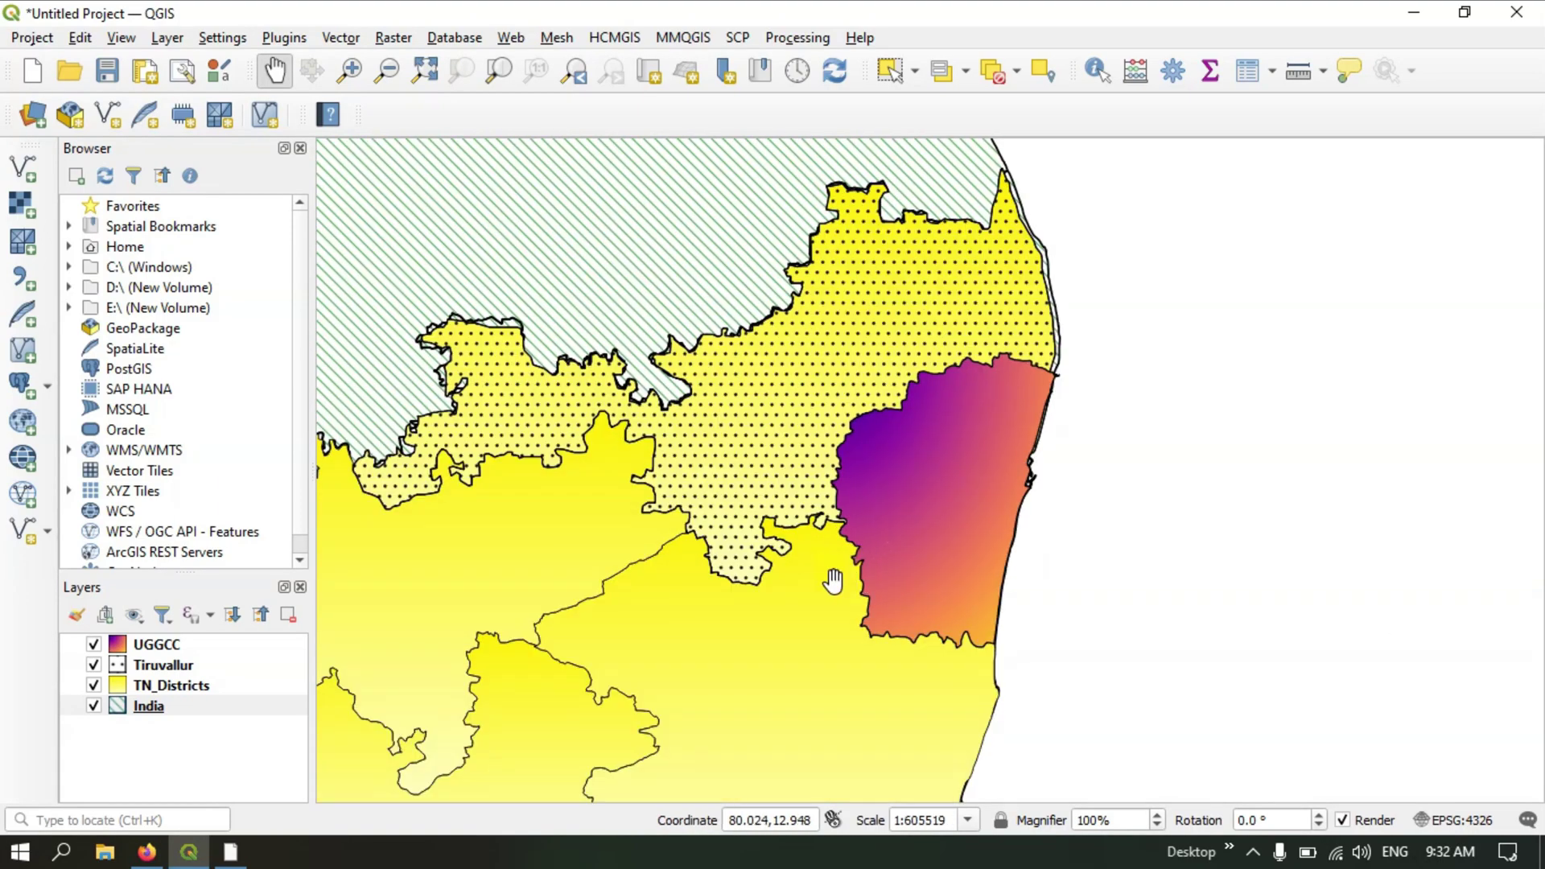
left_click_drag(832, 579, 961, 590)
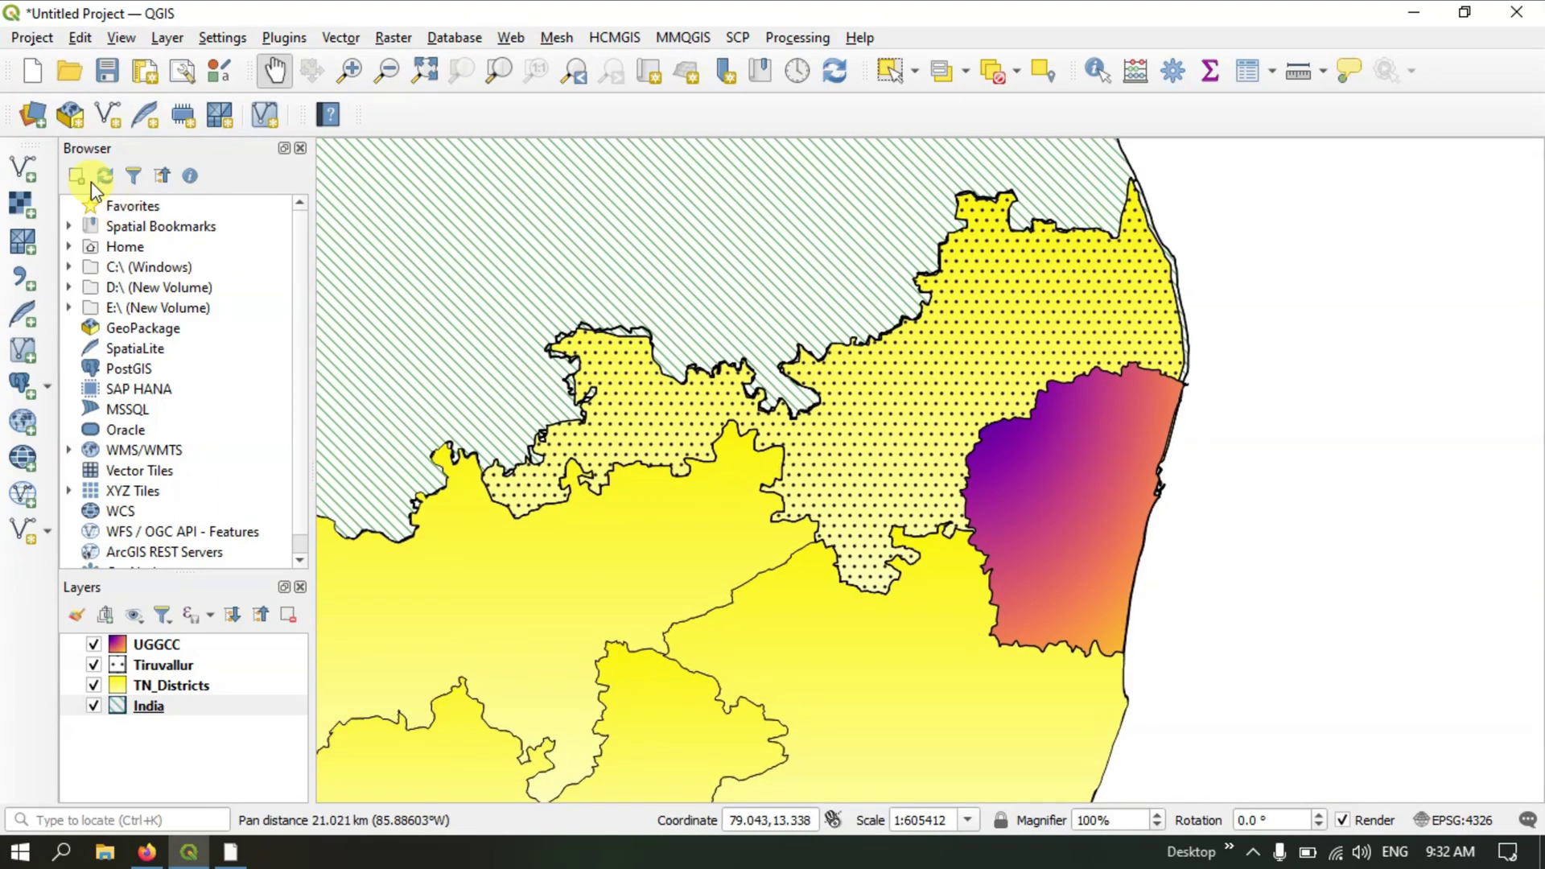
left_click(32, 39)
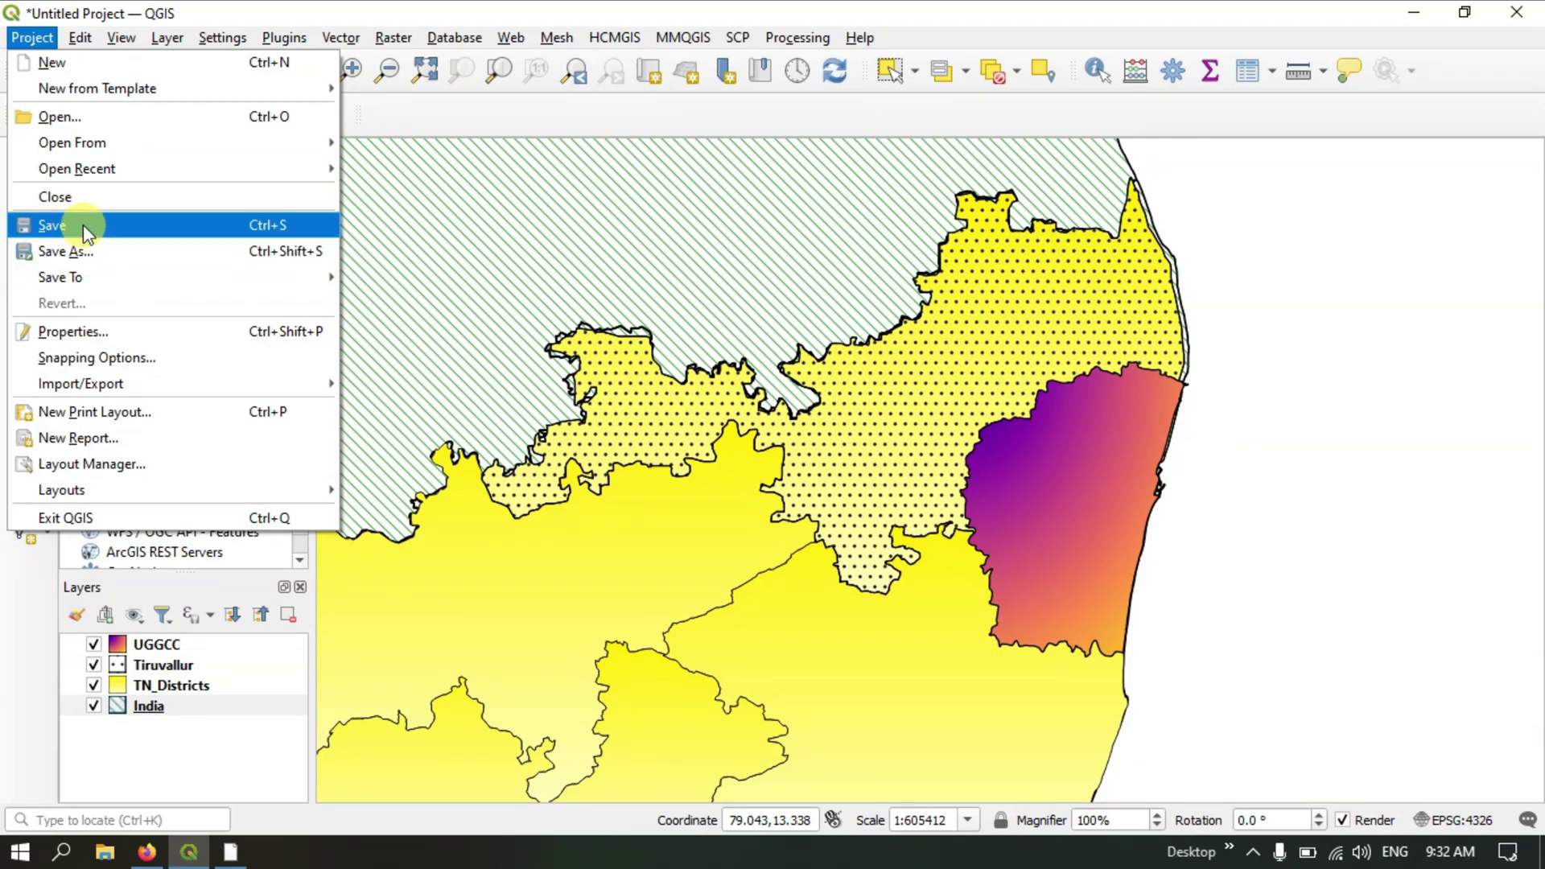
left_click(83, 225)
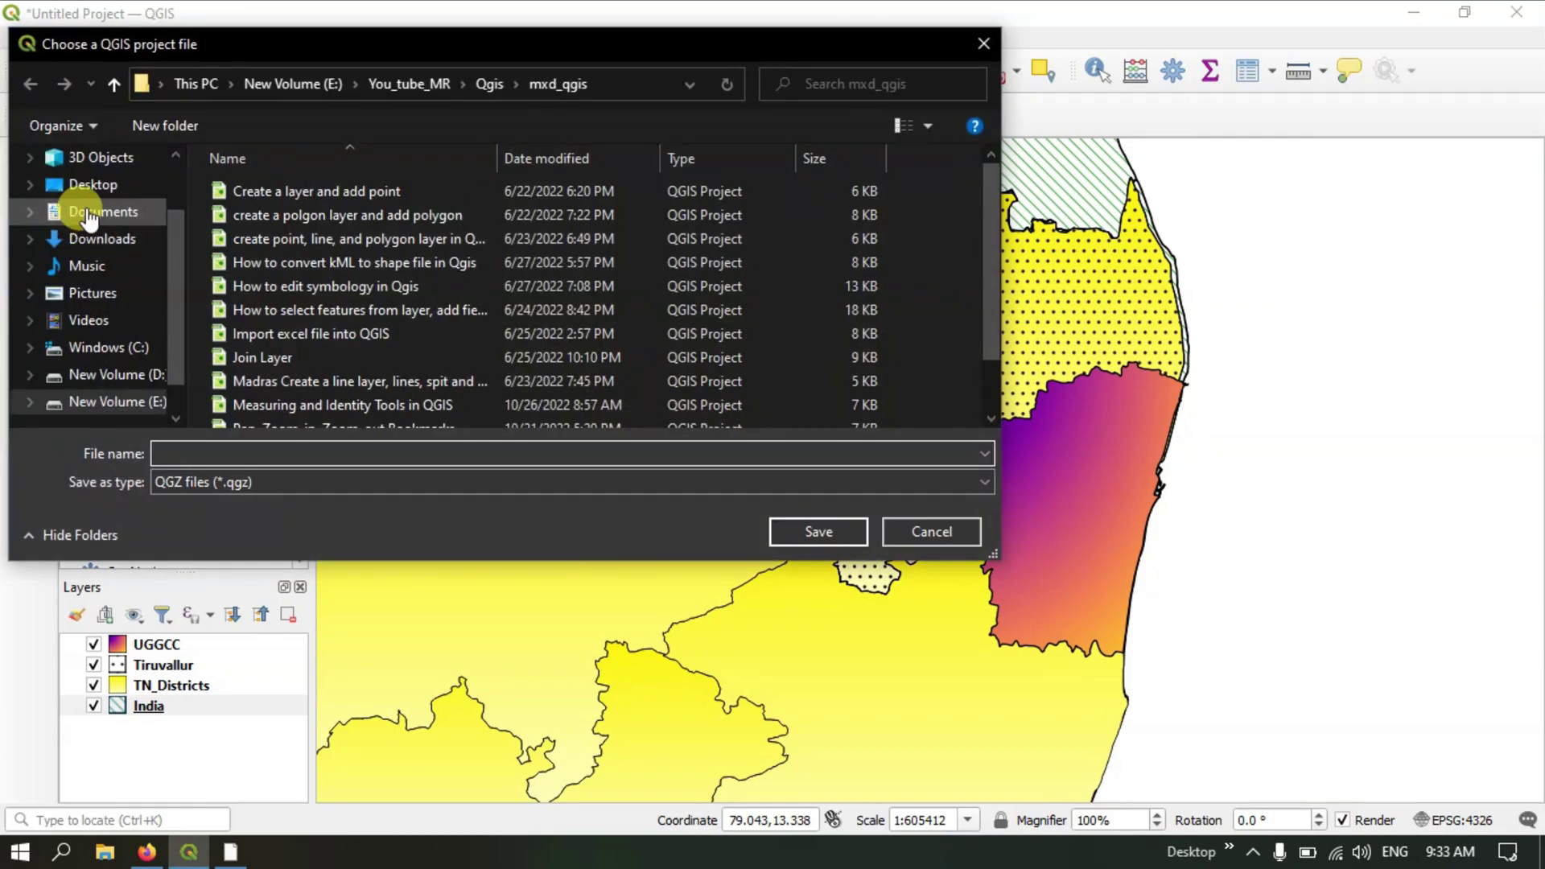
Move the save dialog aside and browse to the shapefiles folder on New Volume (D:).
left_click_drag(220, 46, 605, 100)
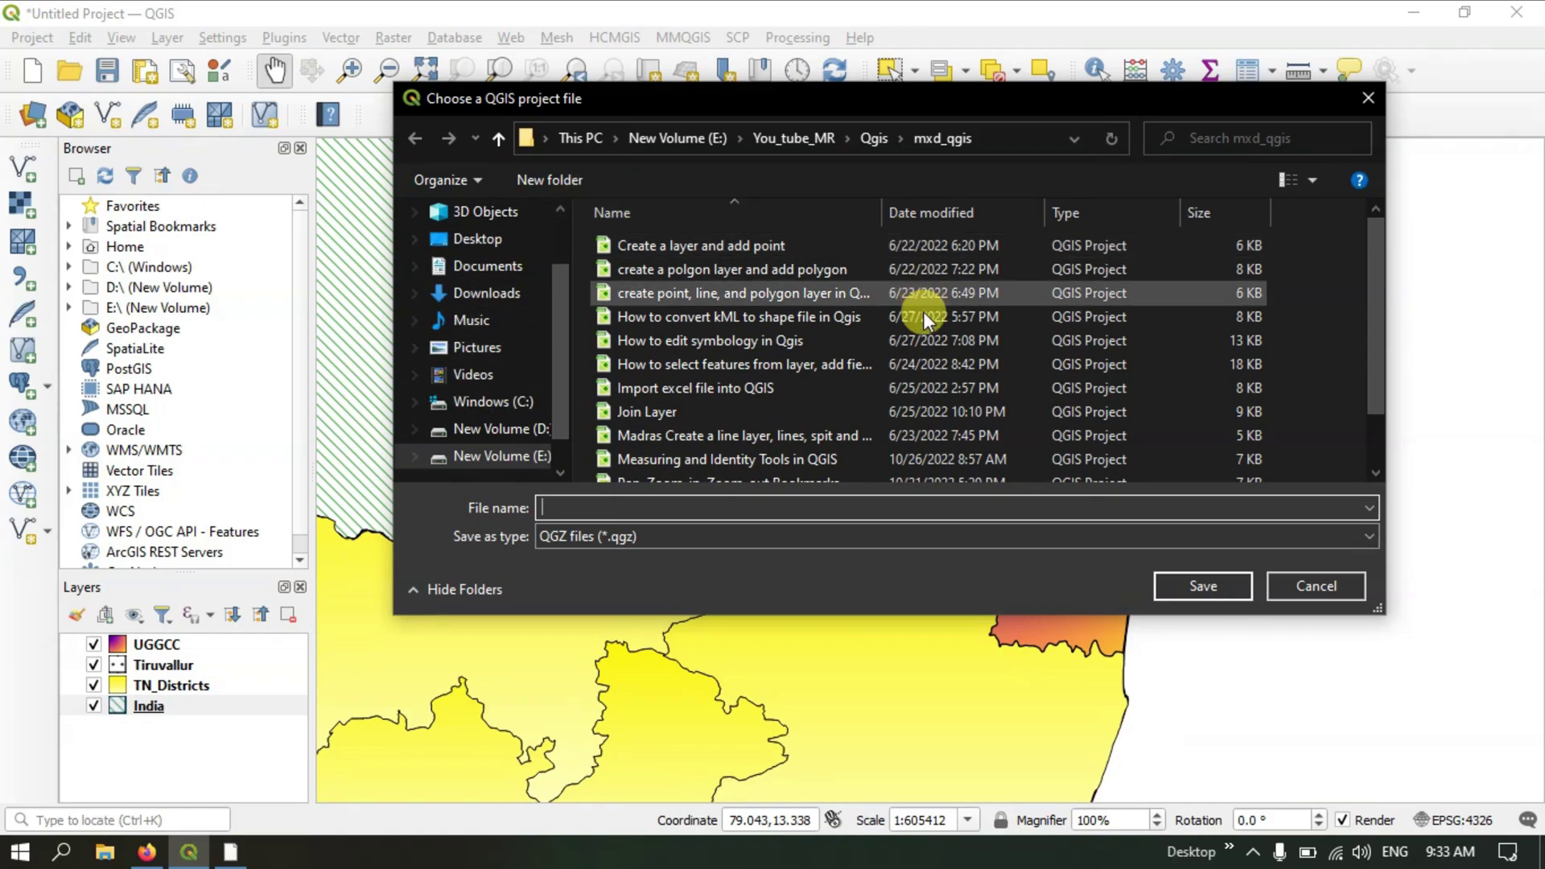
left_click_drag(830, 109, 786, 109)
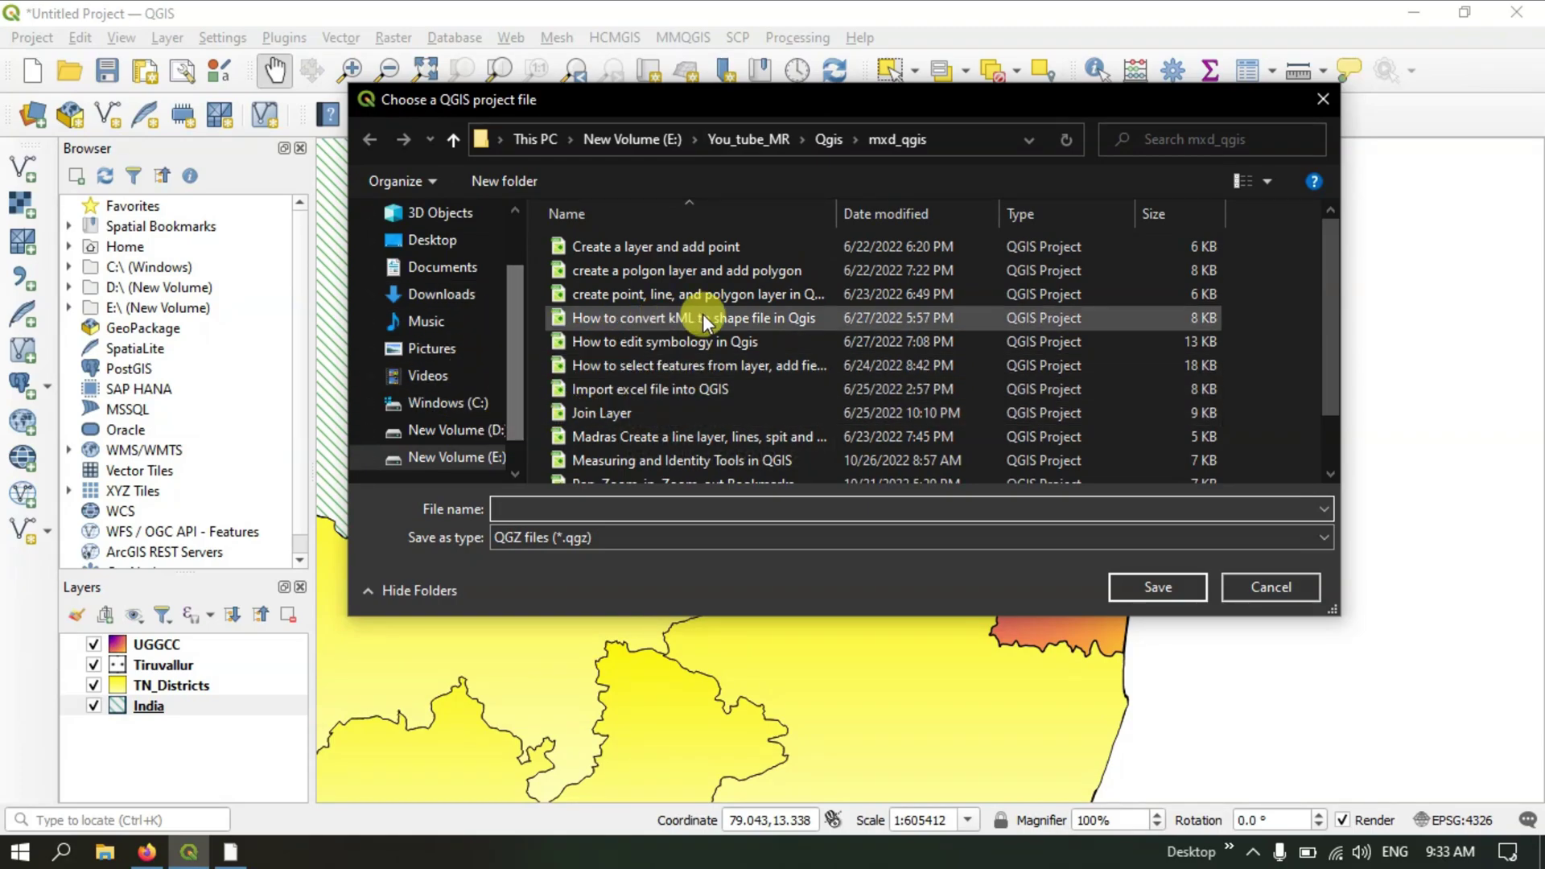
left_click(456, 430)
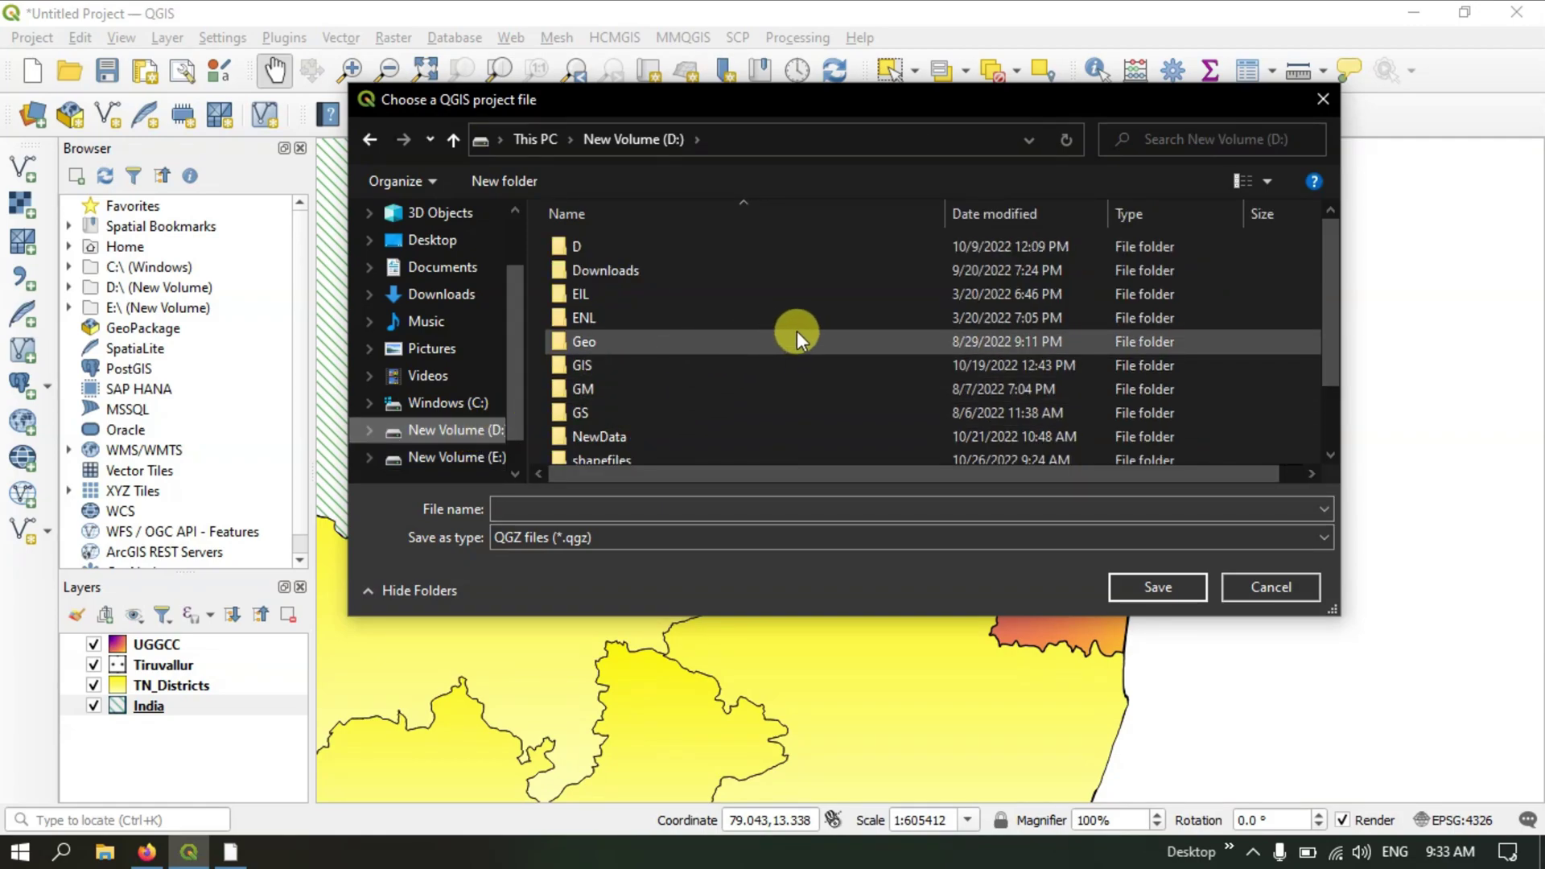
scroll(798, 333, "down", 1)
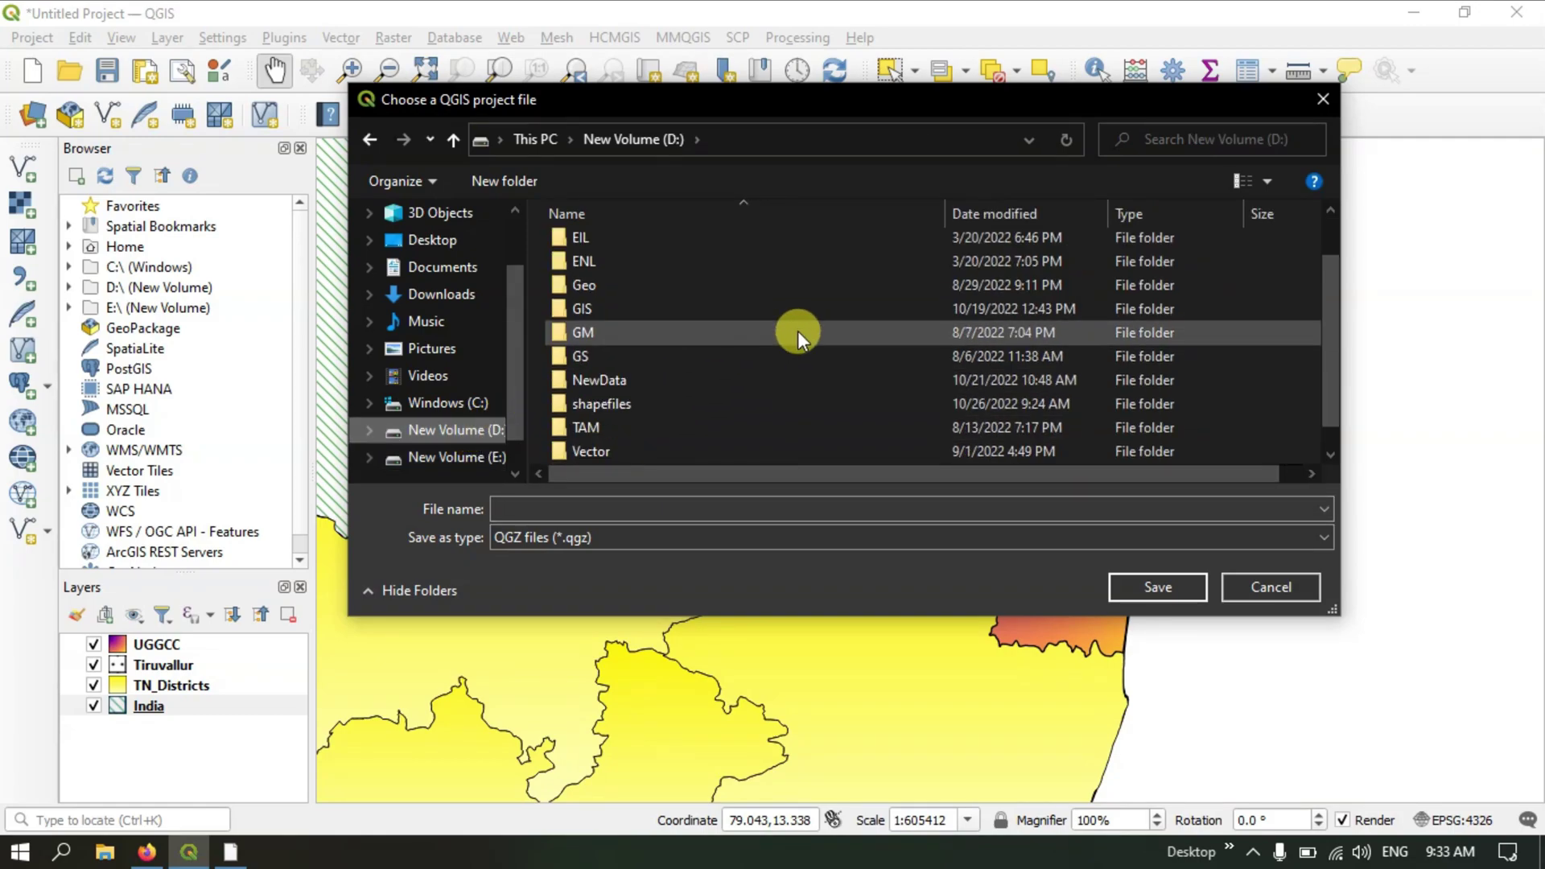
double_click(614, 405)
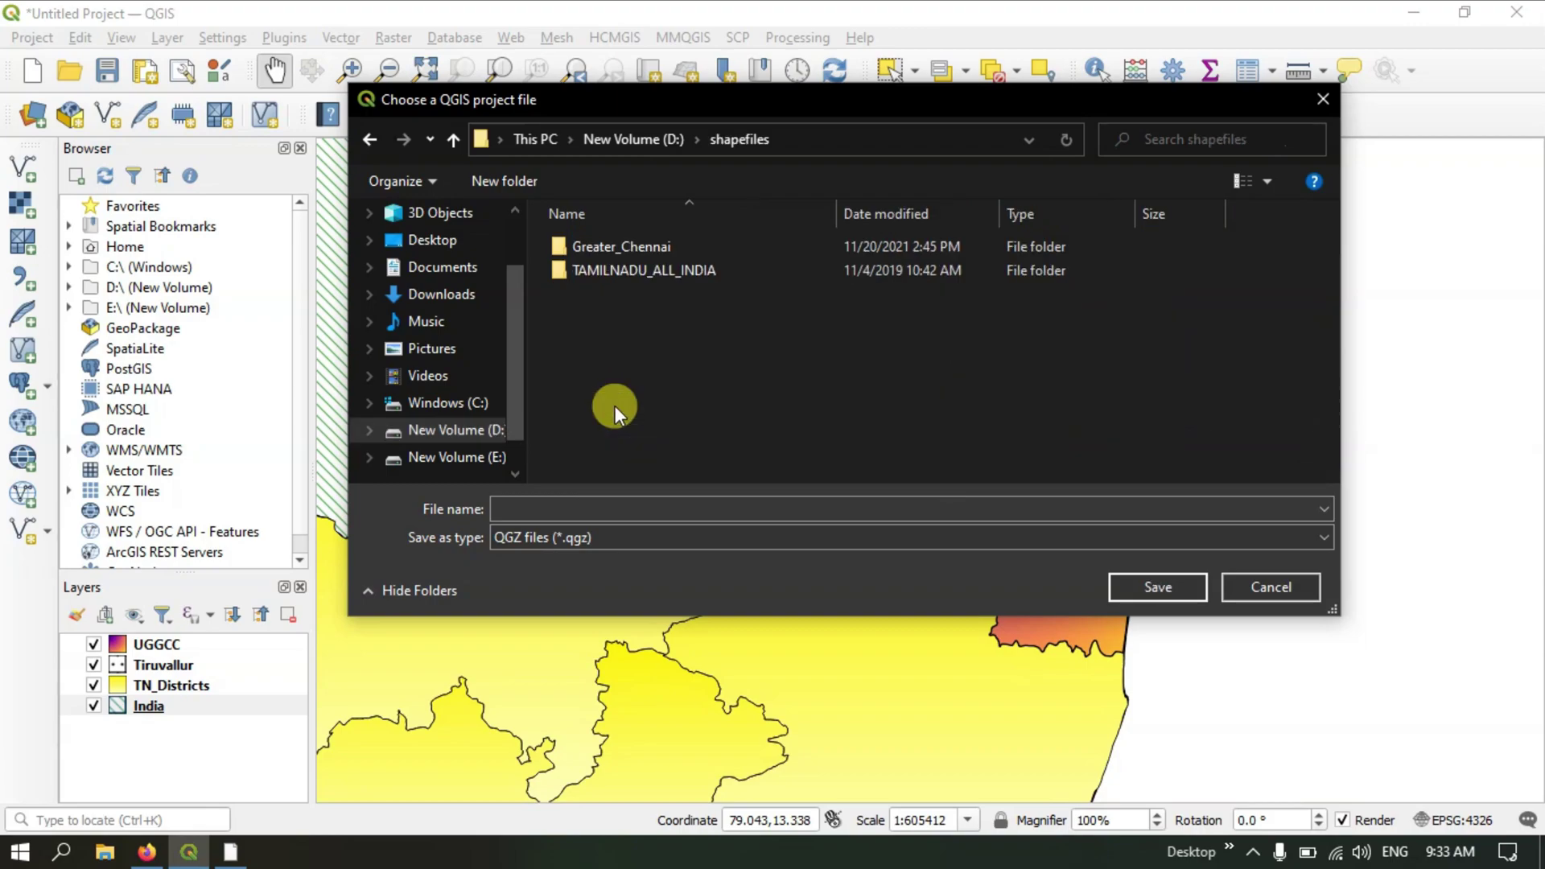
Create a new folder in shapefiles from the right-click New menu and name it Project.
left_click(562, 506)
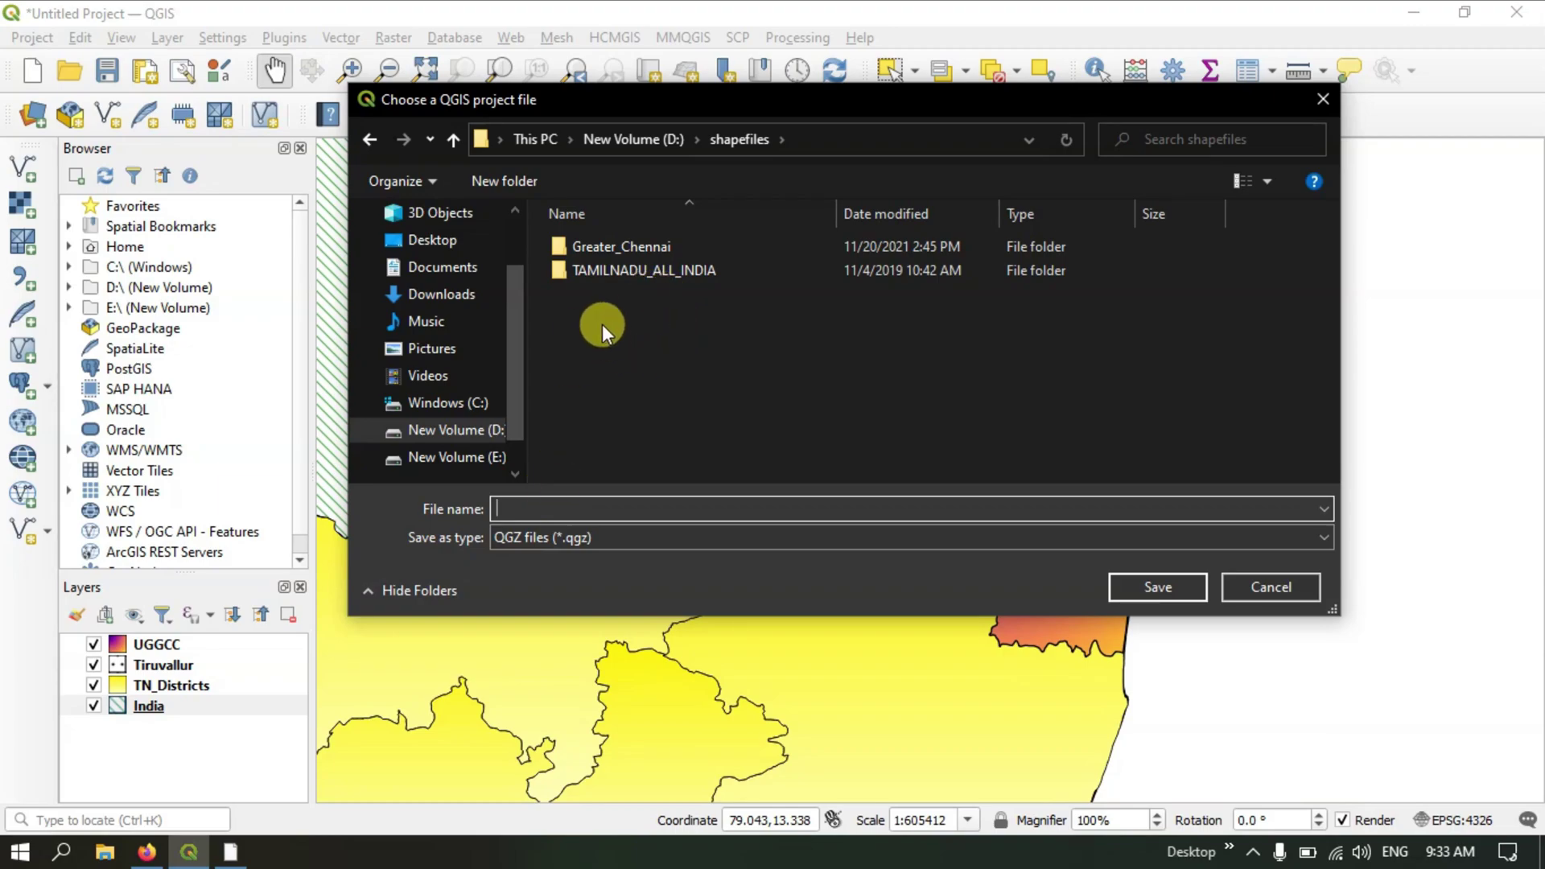
right_click(663, 375)
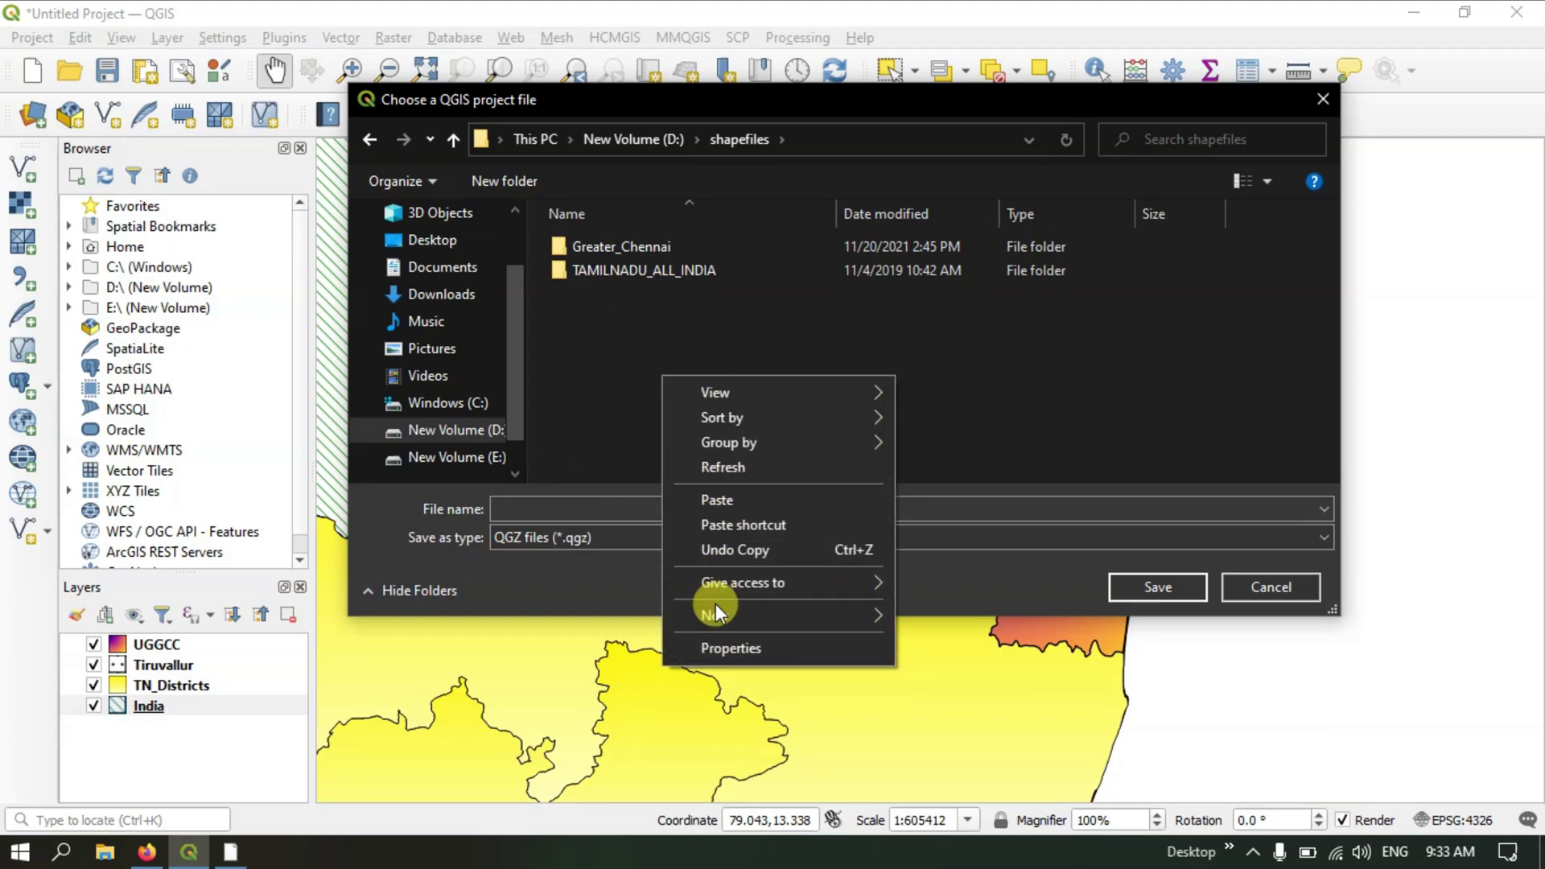
mouse_move(716, 610)
left_click(926, 309)
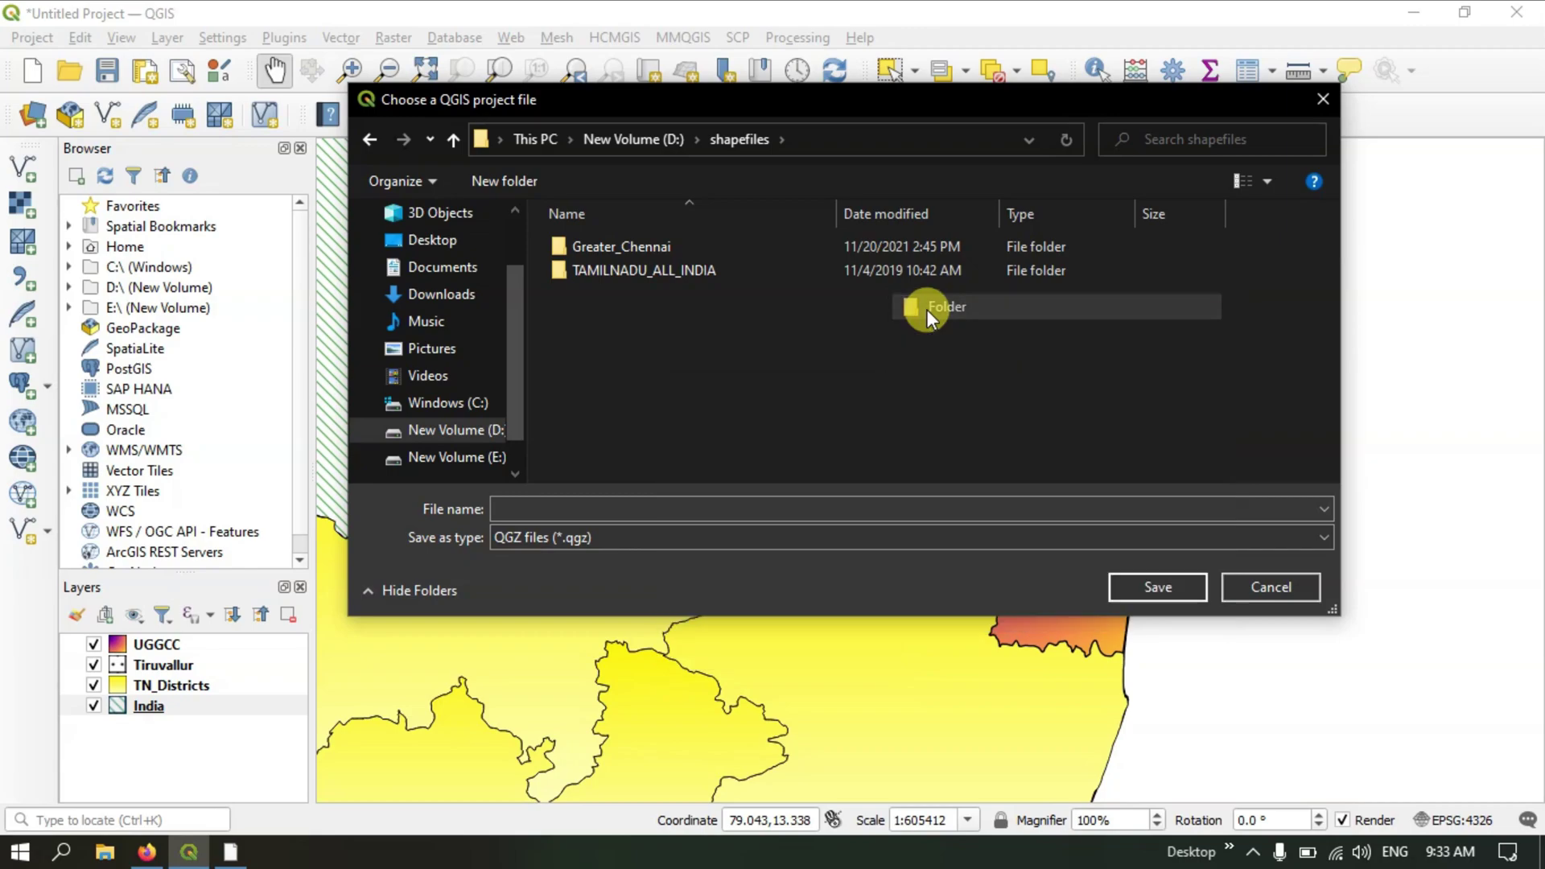
key("BackSpace")
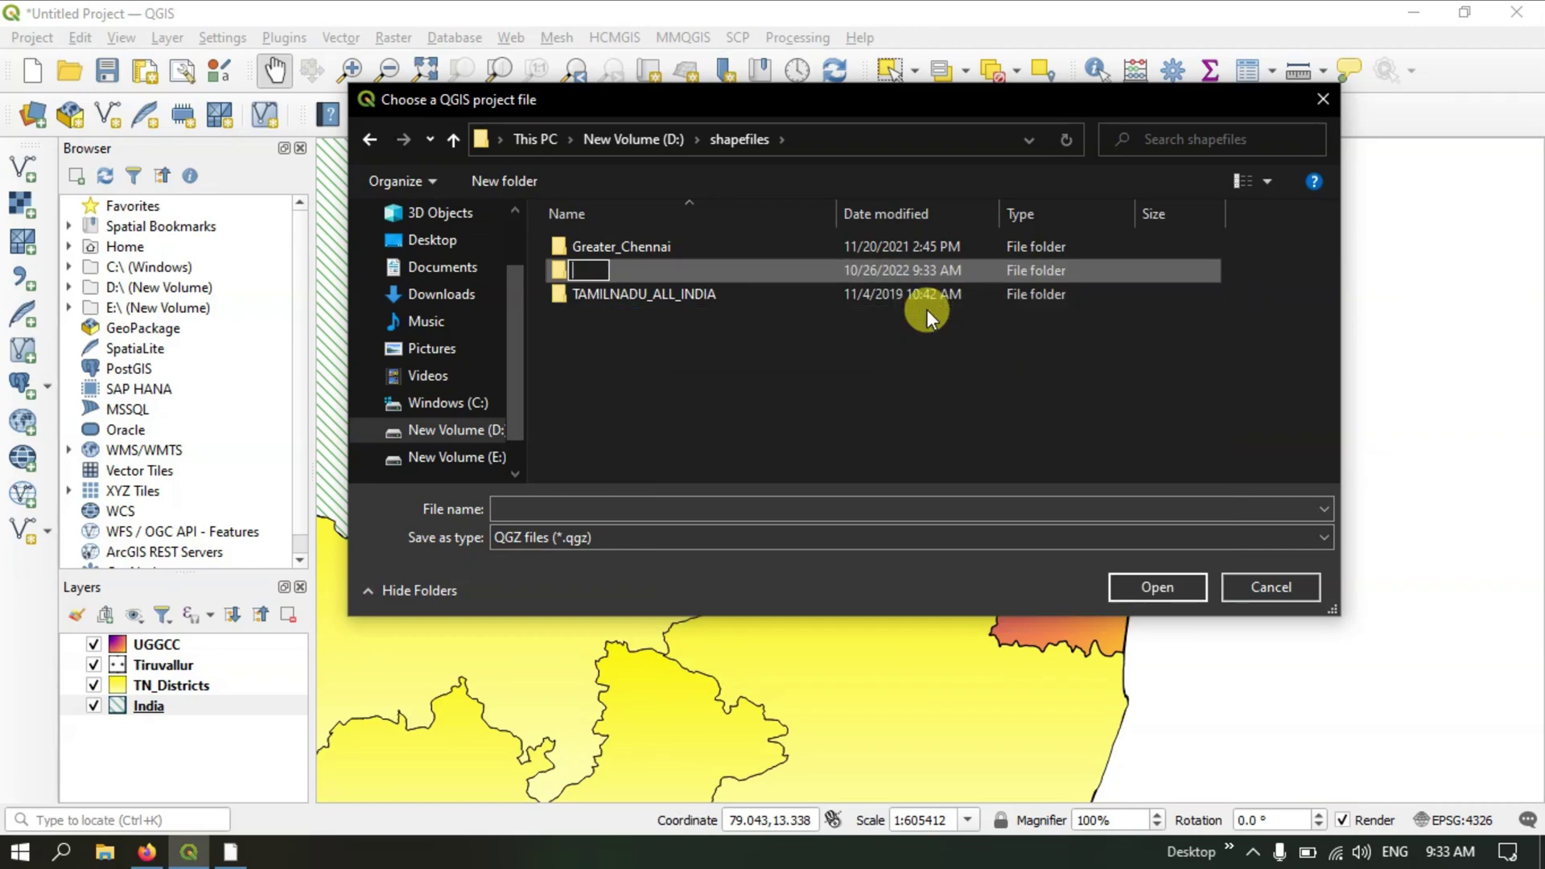
type("Project")
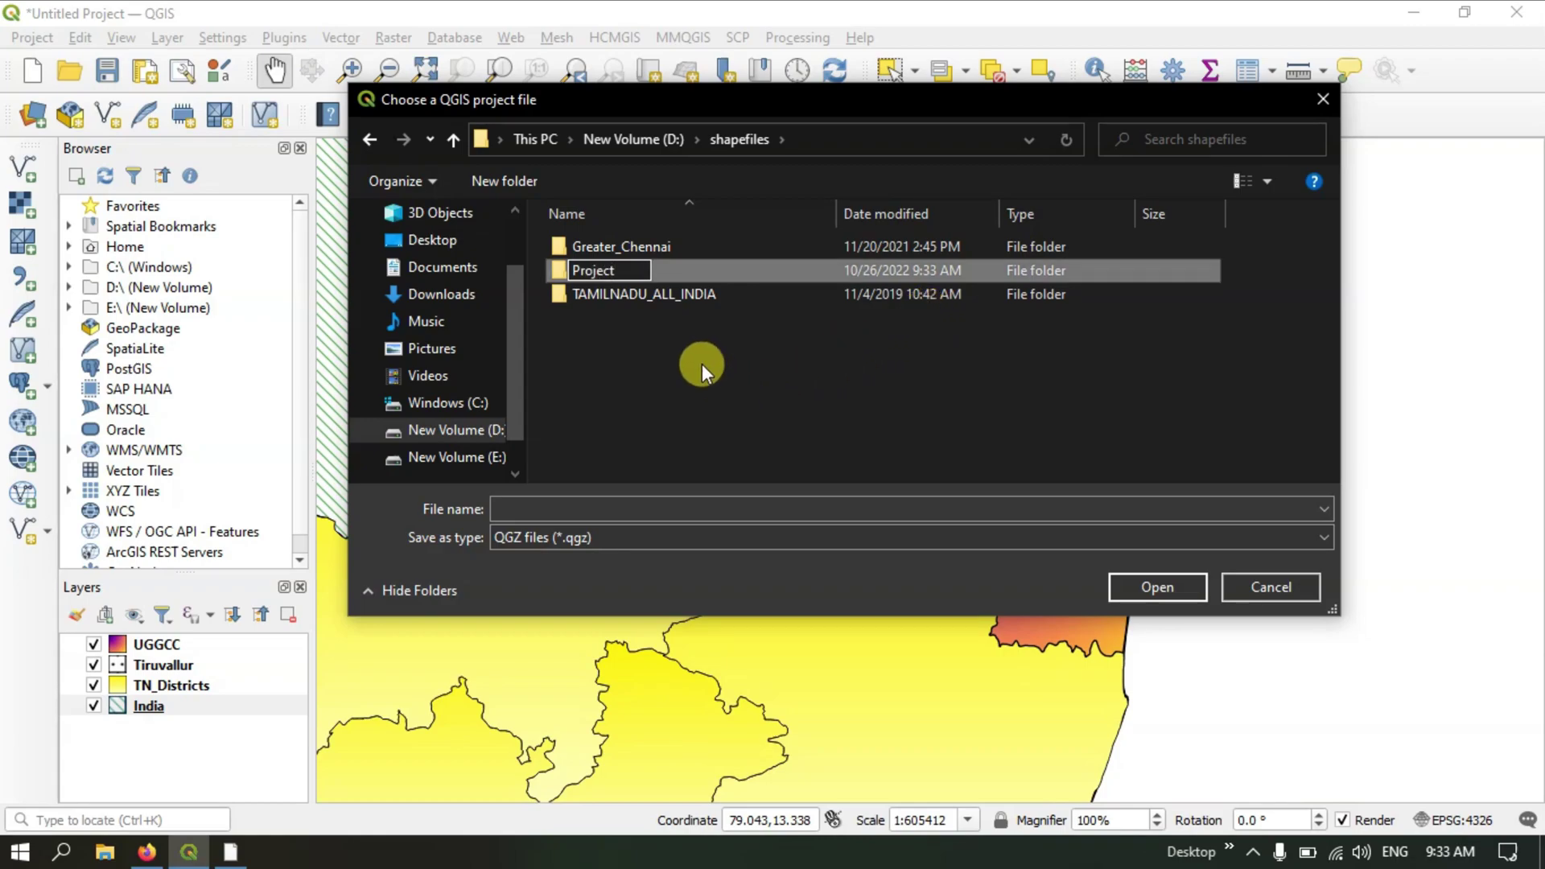
left_click(722, 313)
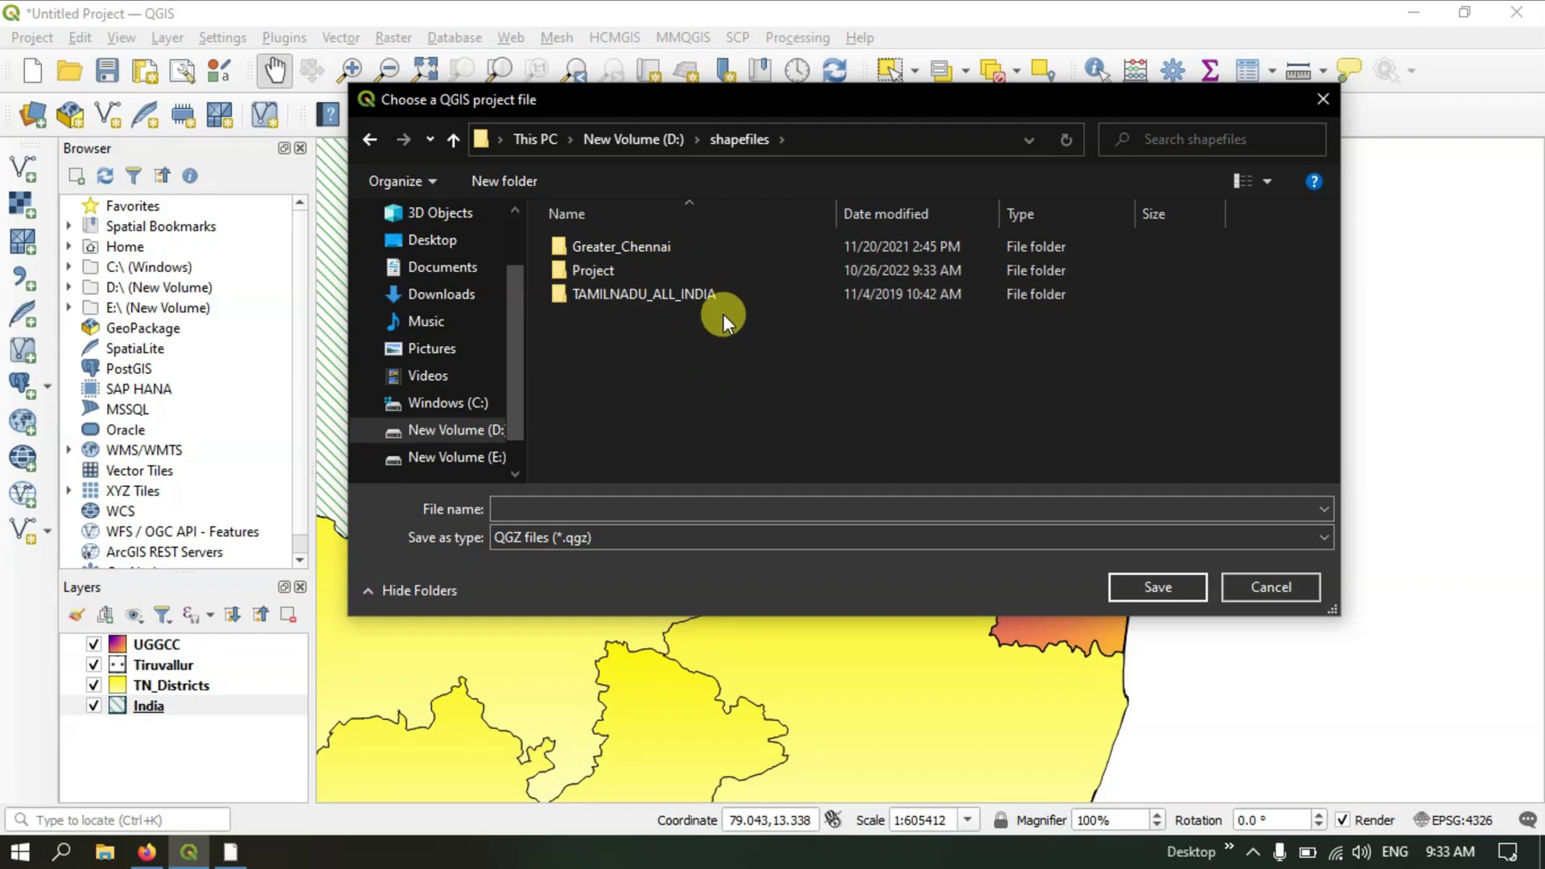
Save the project as 'QGIS Project 1 Tamil Nadu' inside the new Project folder.
double_click(613, 273)
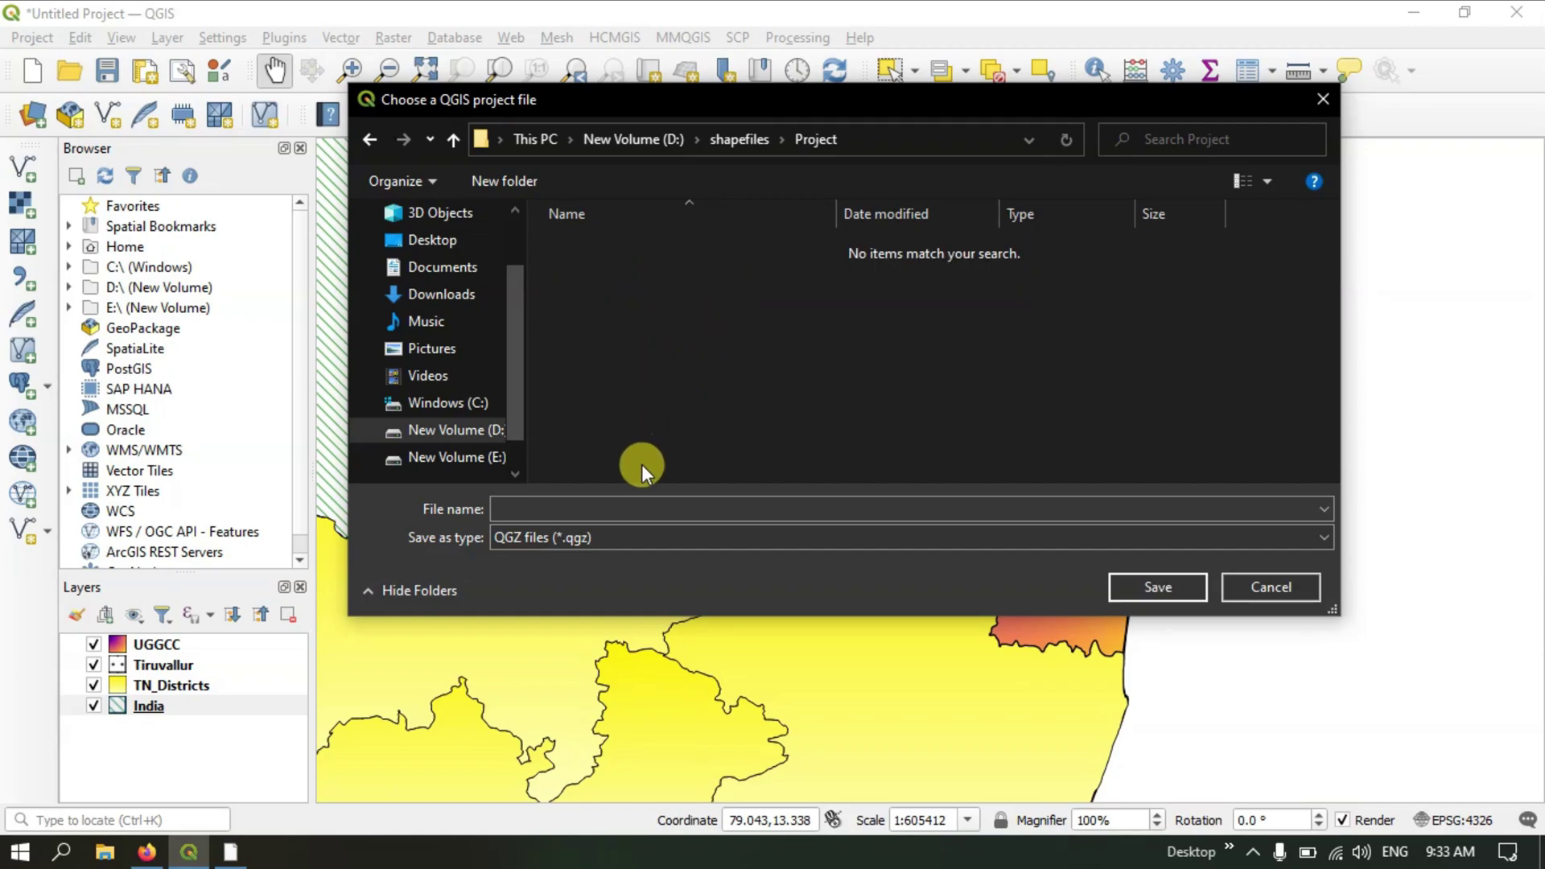
left_click(591, 509)
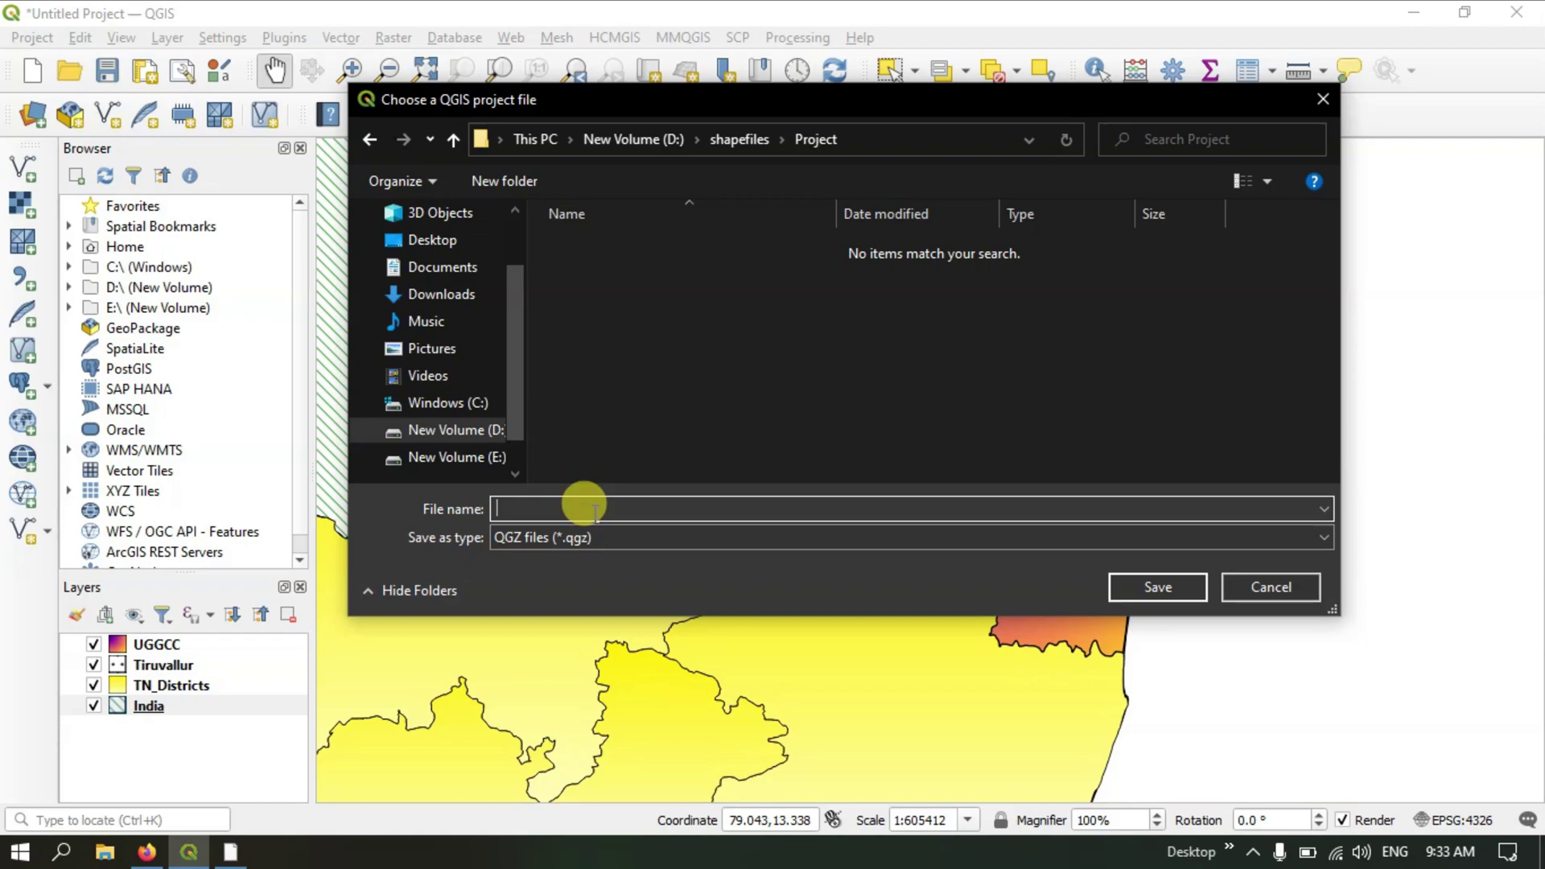
type("QGIS ")
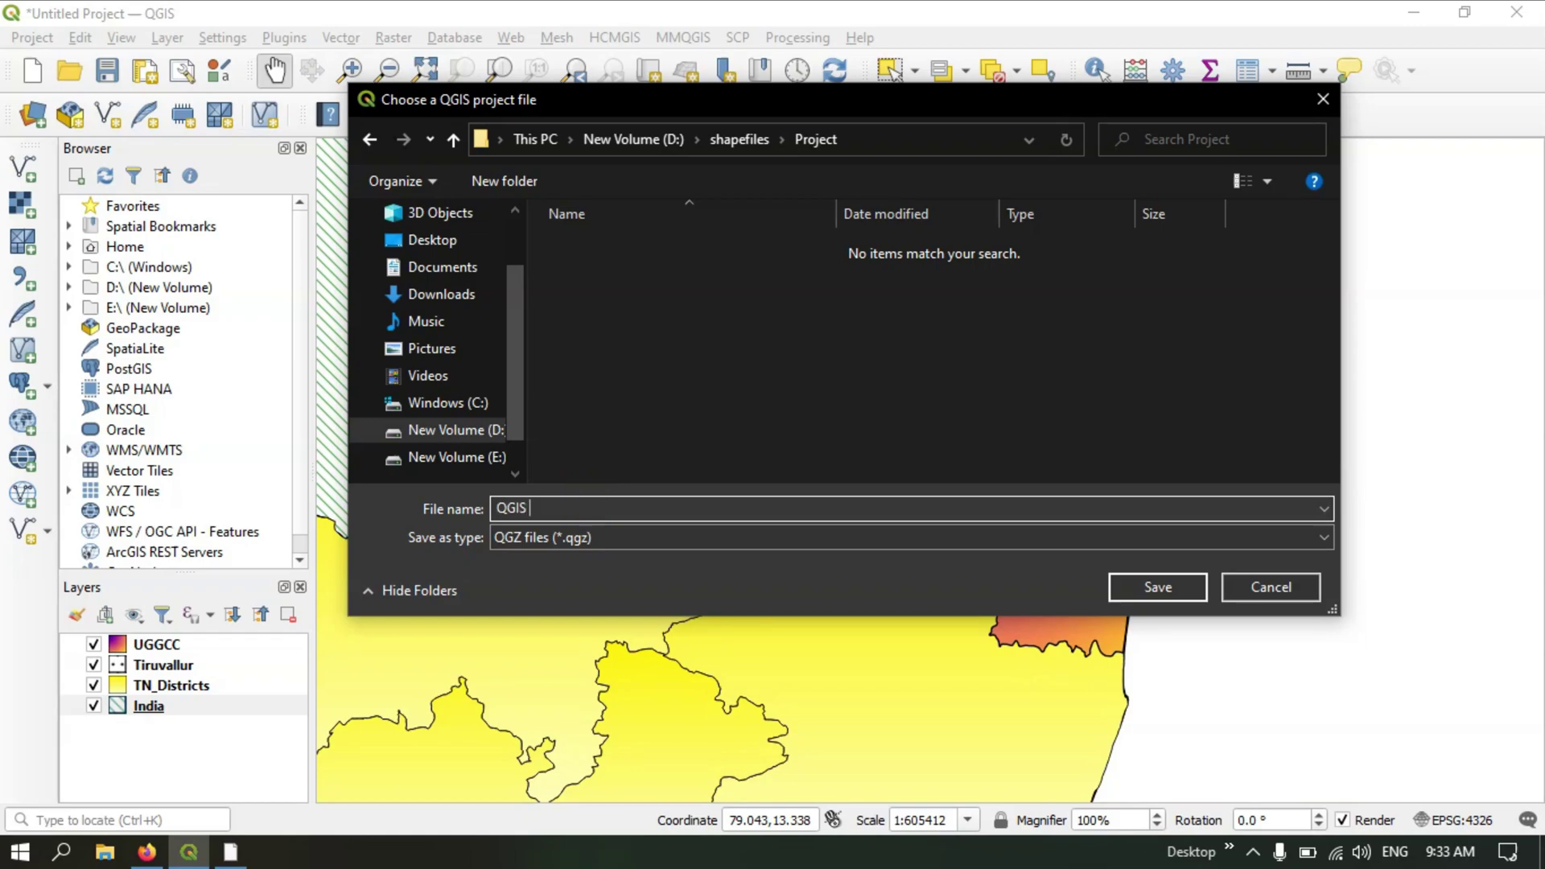
type("Project 1")
type("Tamil Nadu")
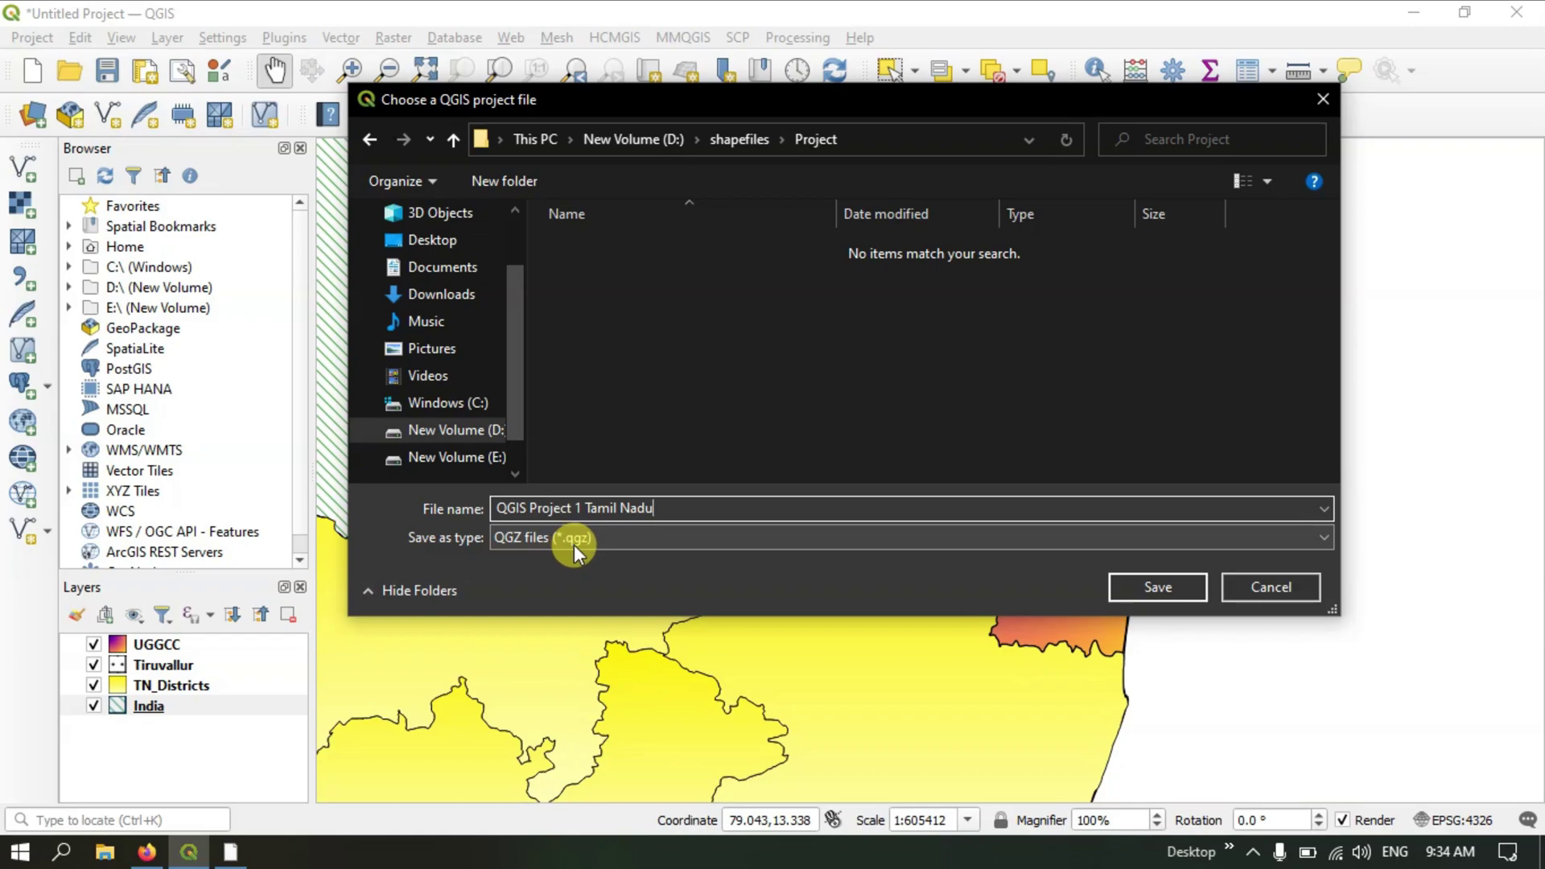
left_click(1140, 588)
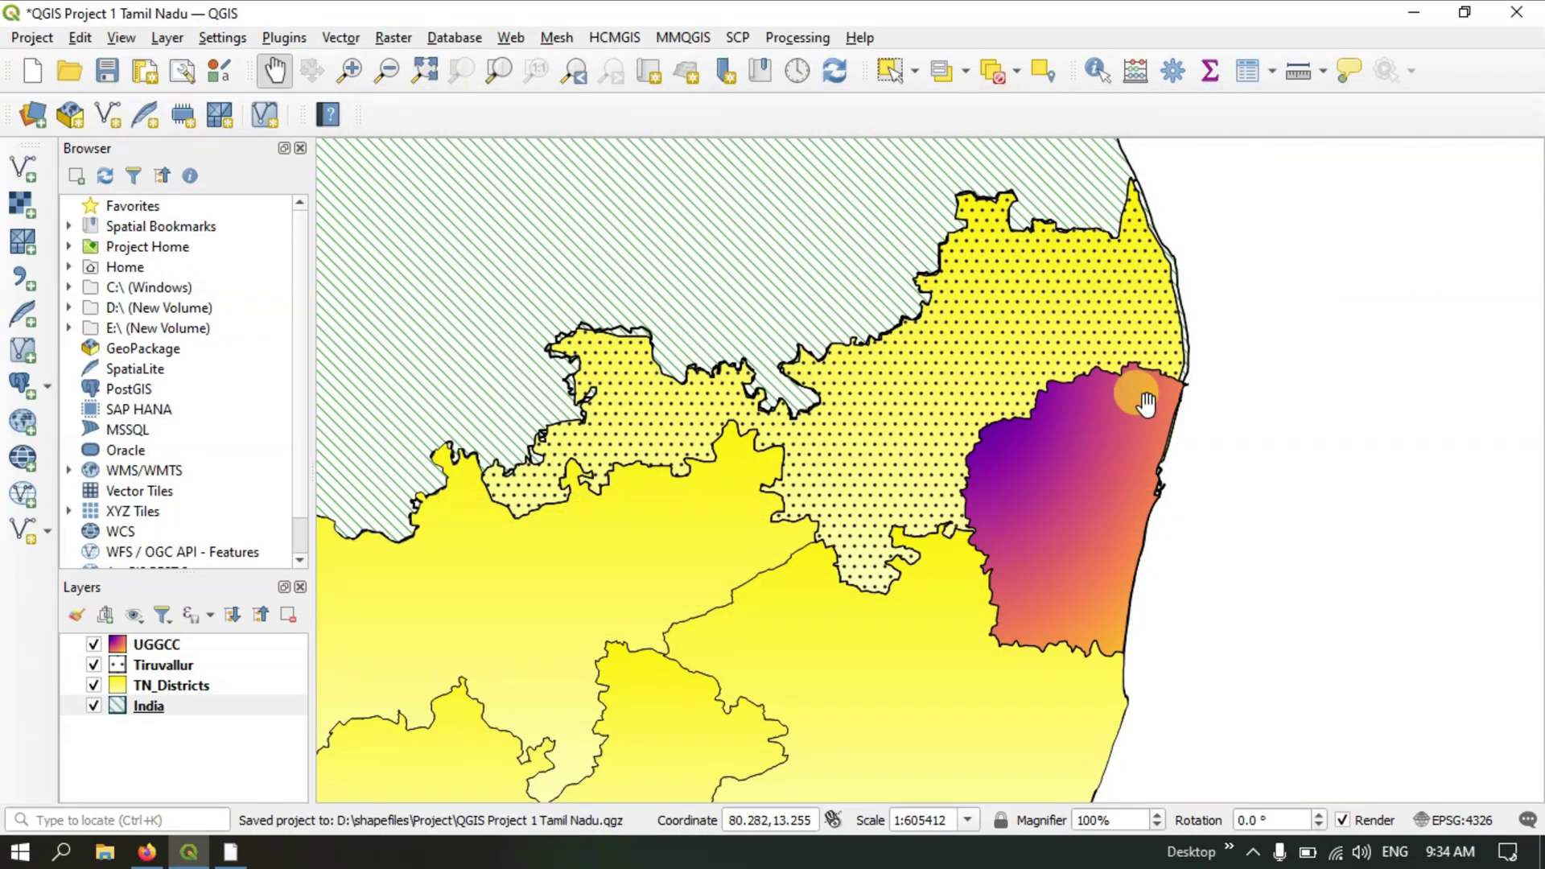
left_click(35, 40)
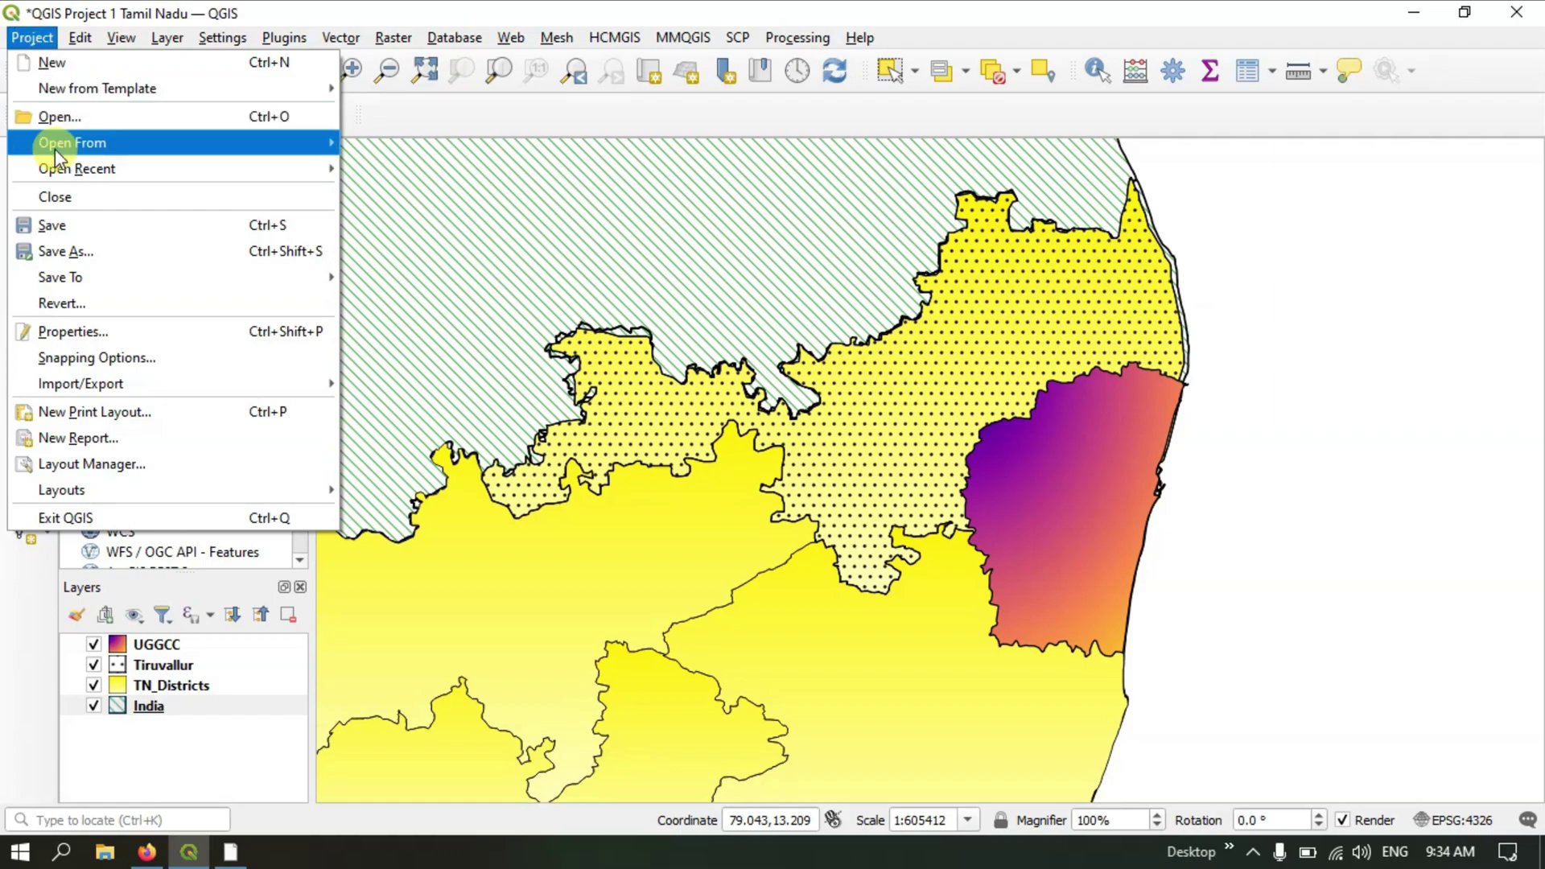
left_click(80, 330)
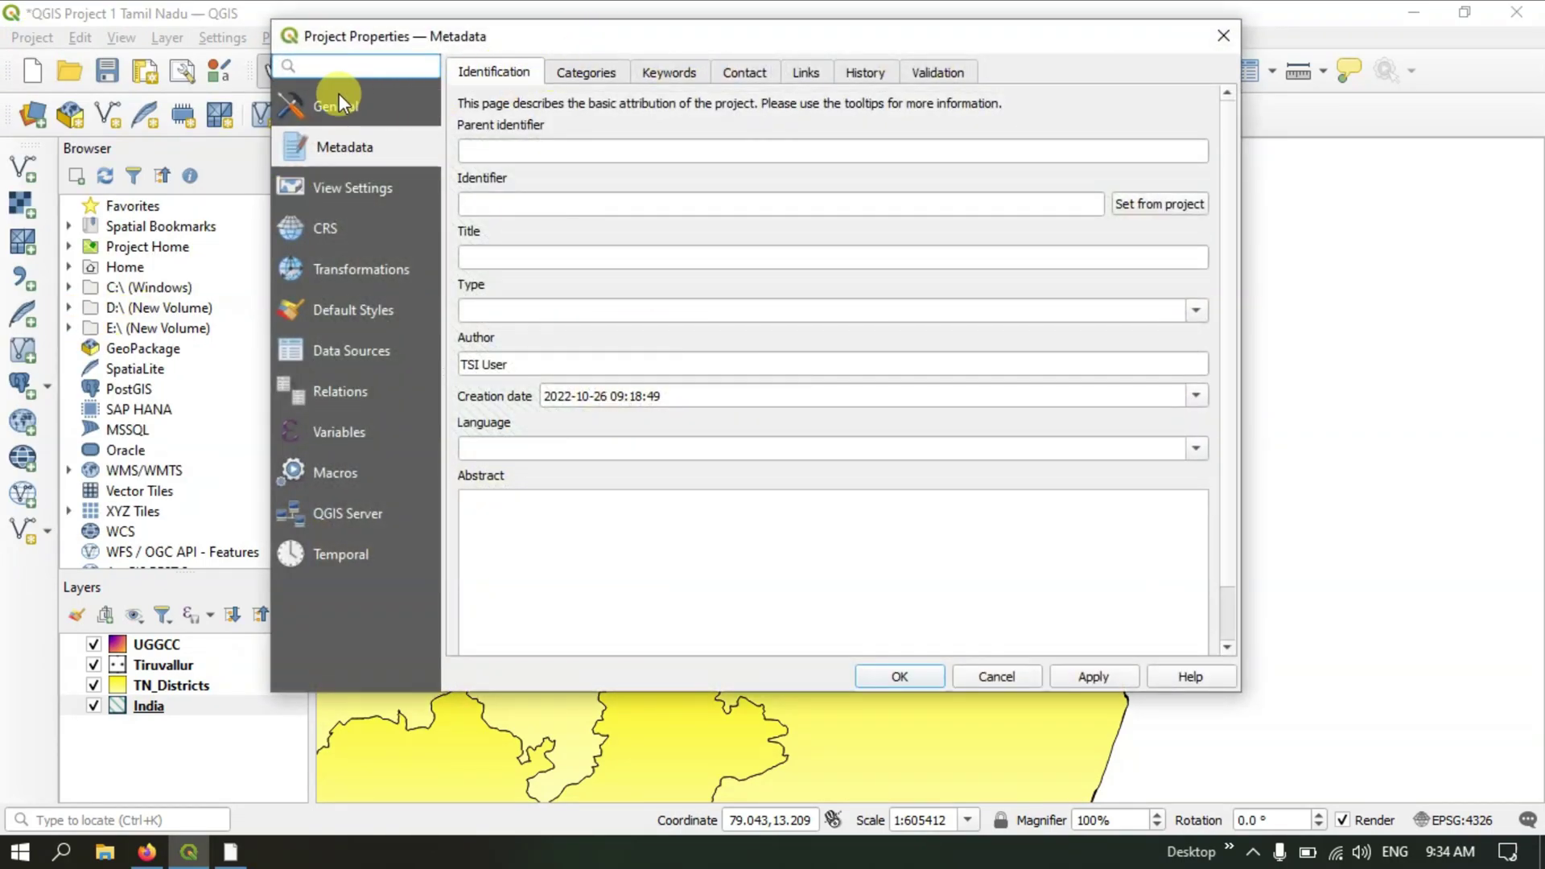
left_click(336, 109)
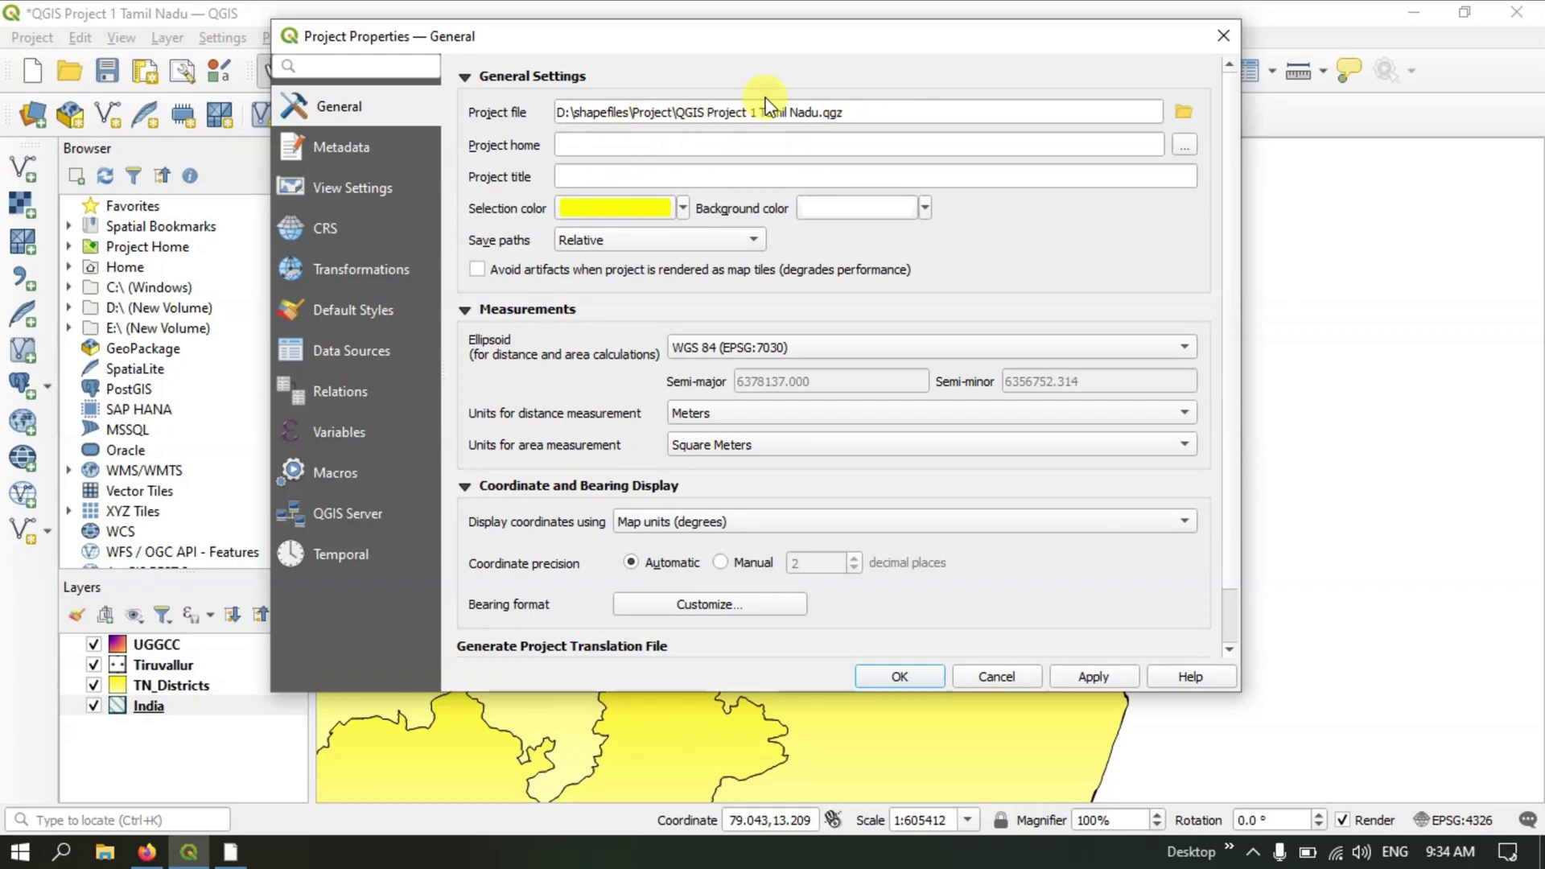
left_click(871, 348)
left_click(605, 303)
left_click(1075, 680)
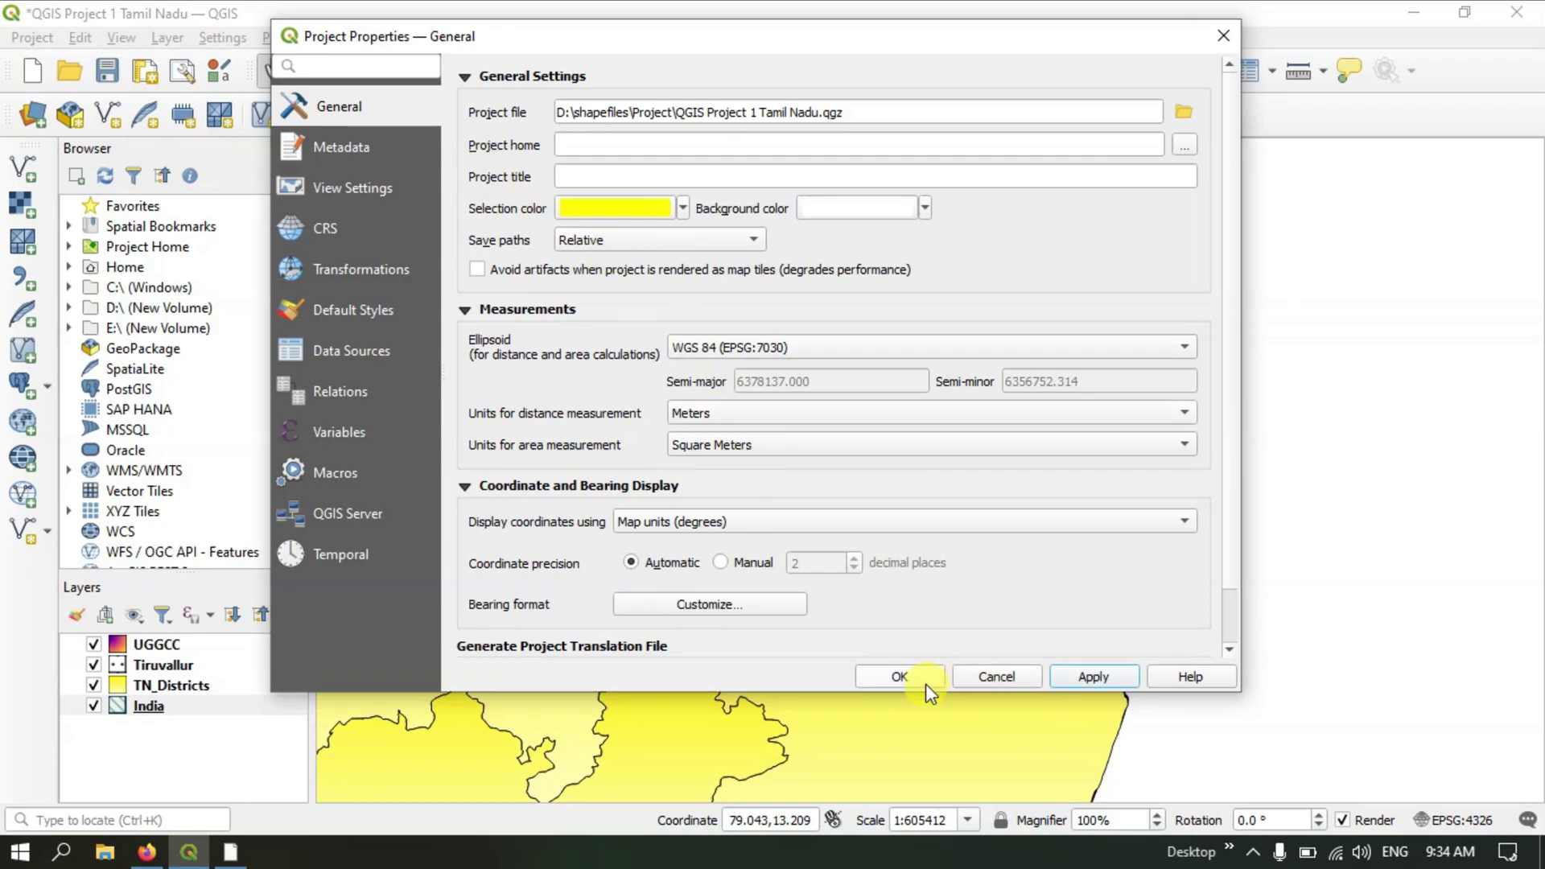
left_click(905, 677)
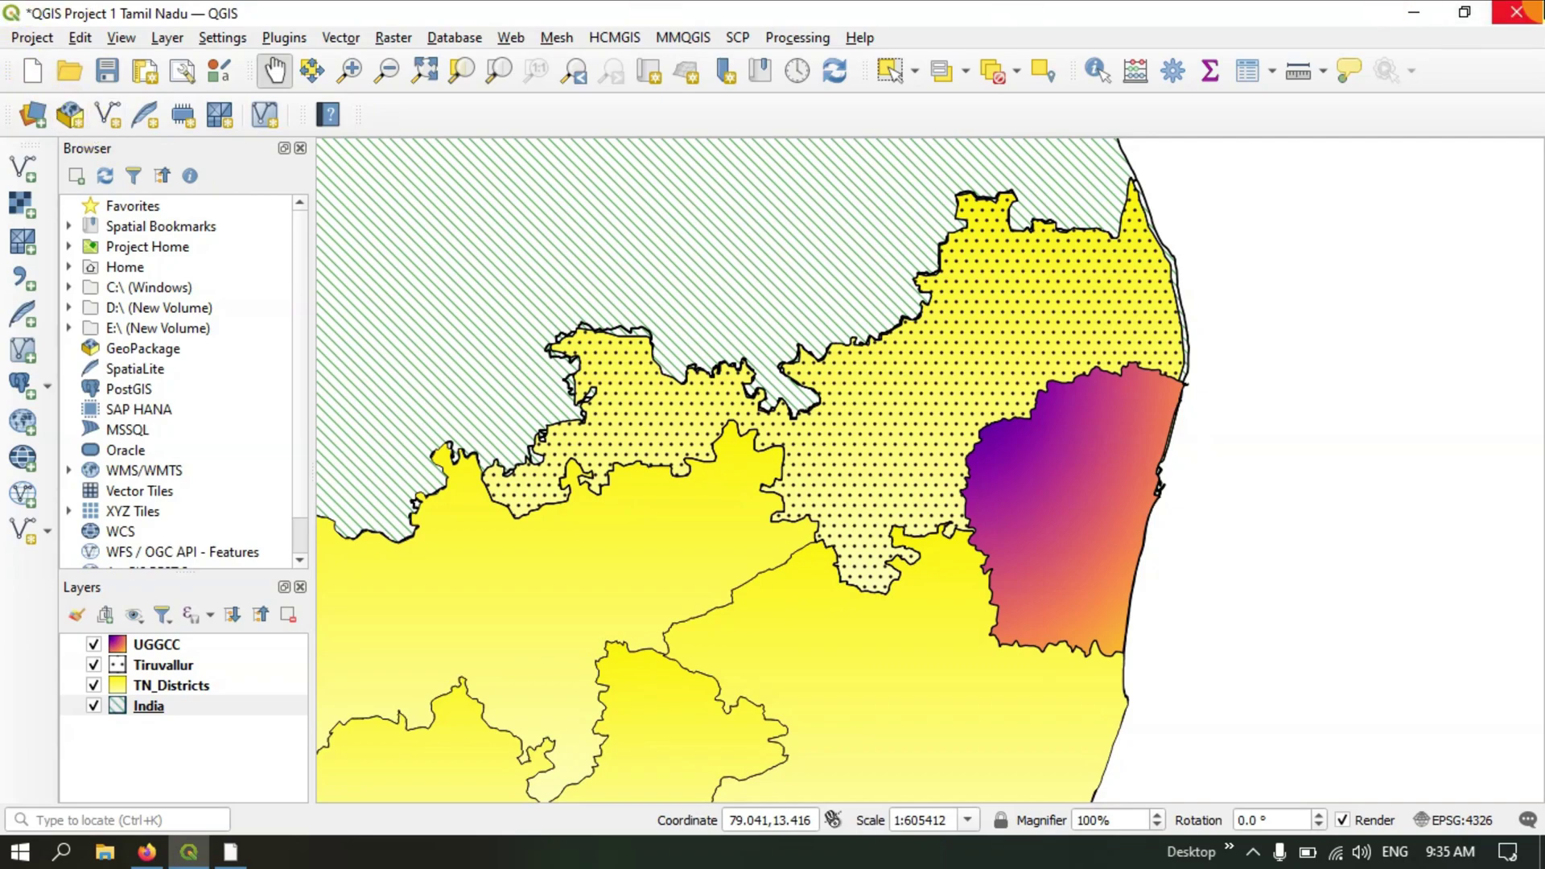
Close QGIS, answer the save prompt, refresh the desktop and search Windows for qgis.
left_click(1515, 11)
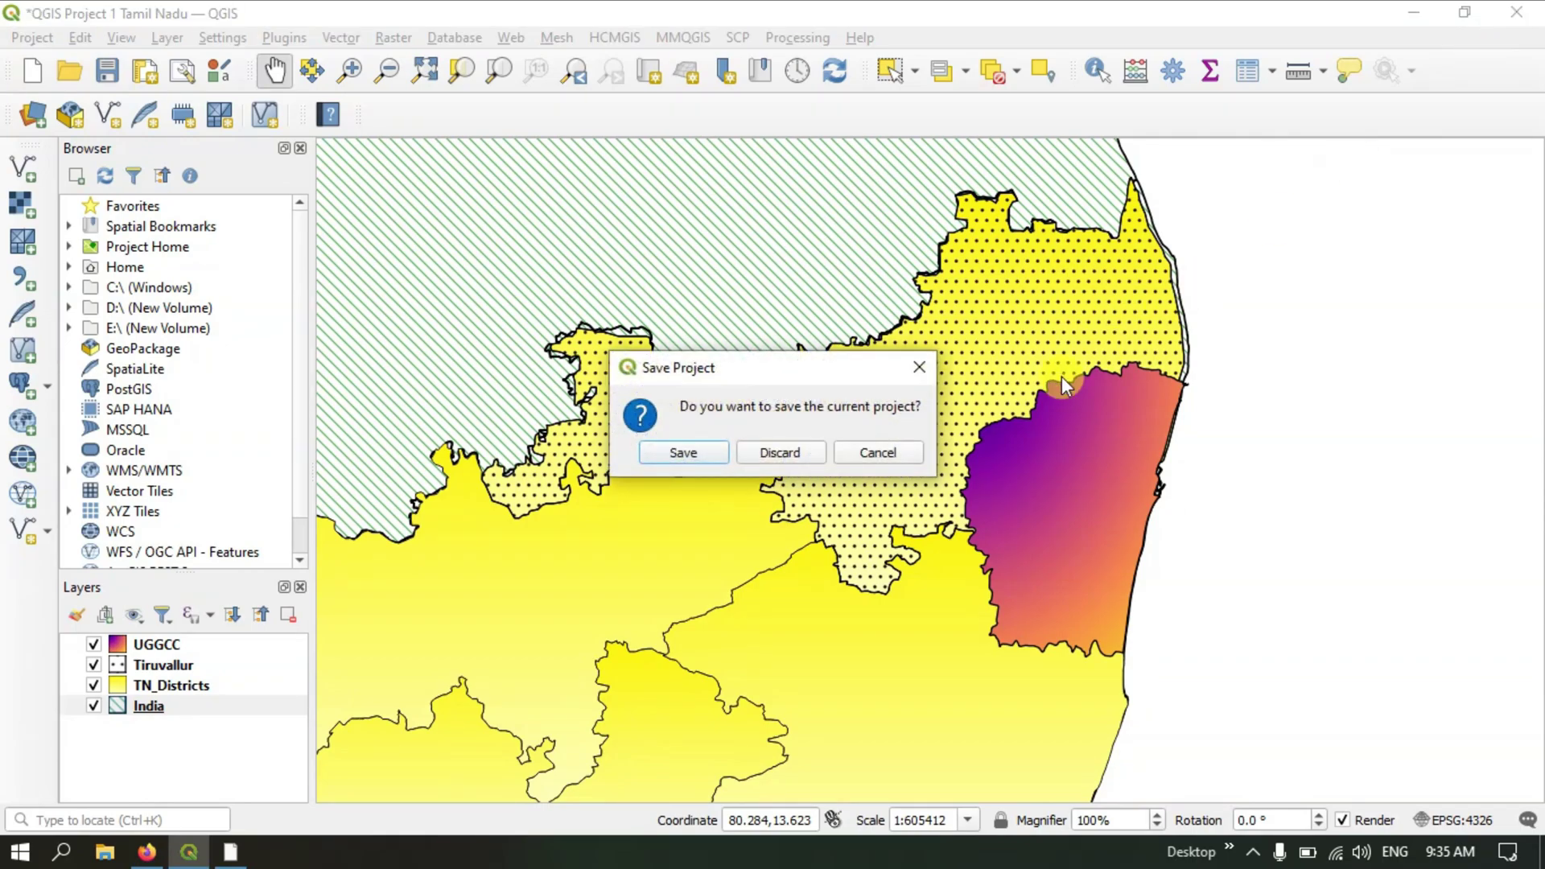
left_click(709, 457)
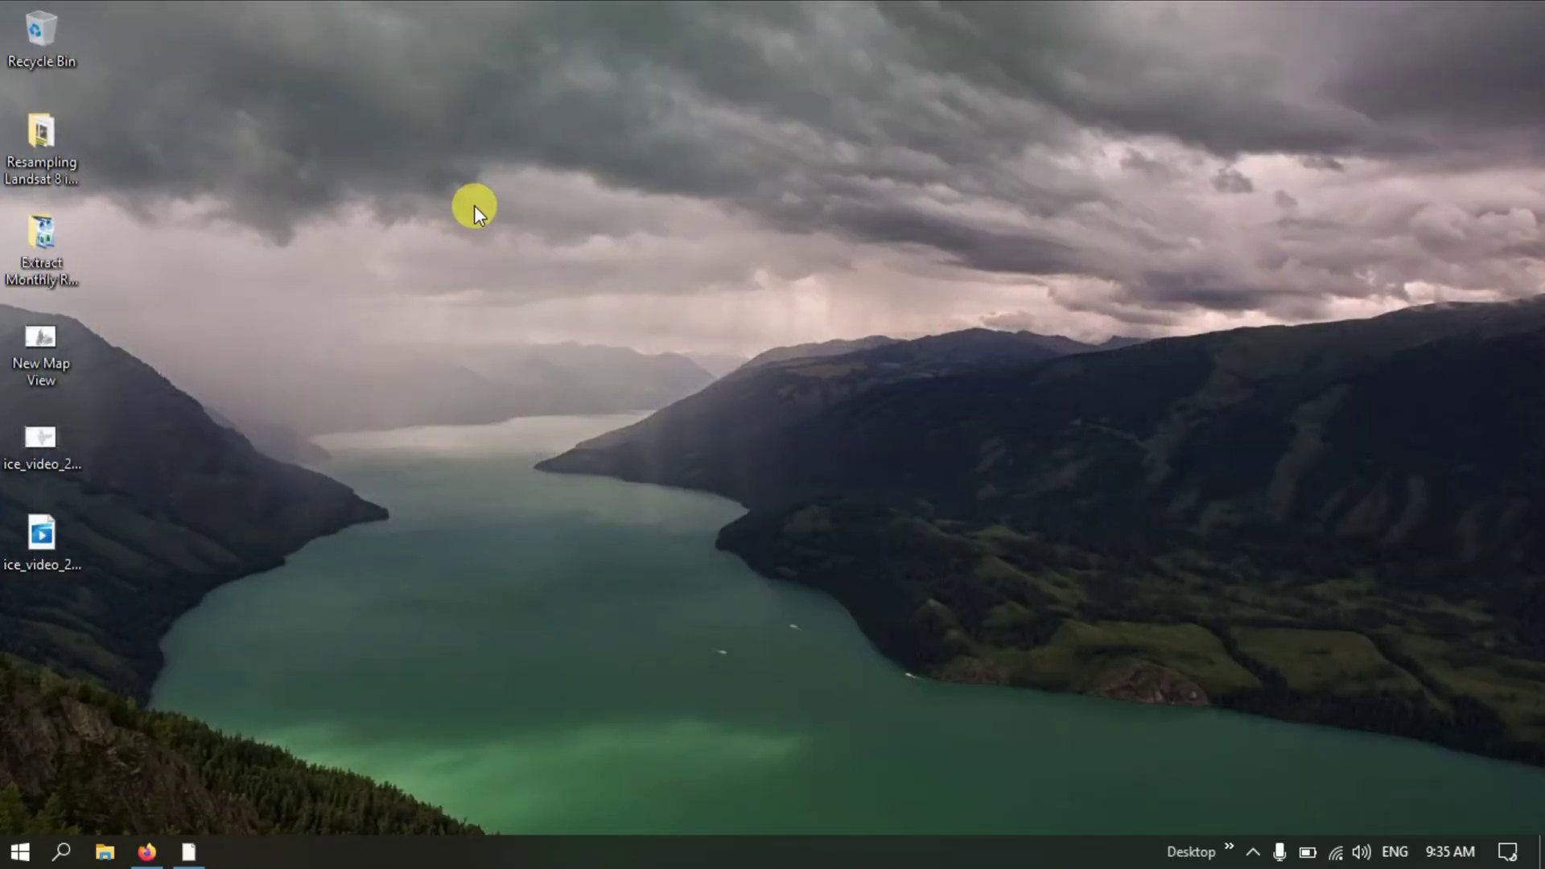
right_click(474, 205)
left_click(528, 268)
key("super+s")
type("qg")
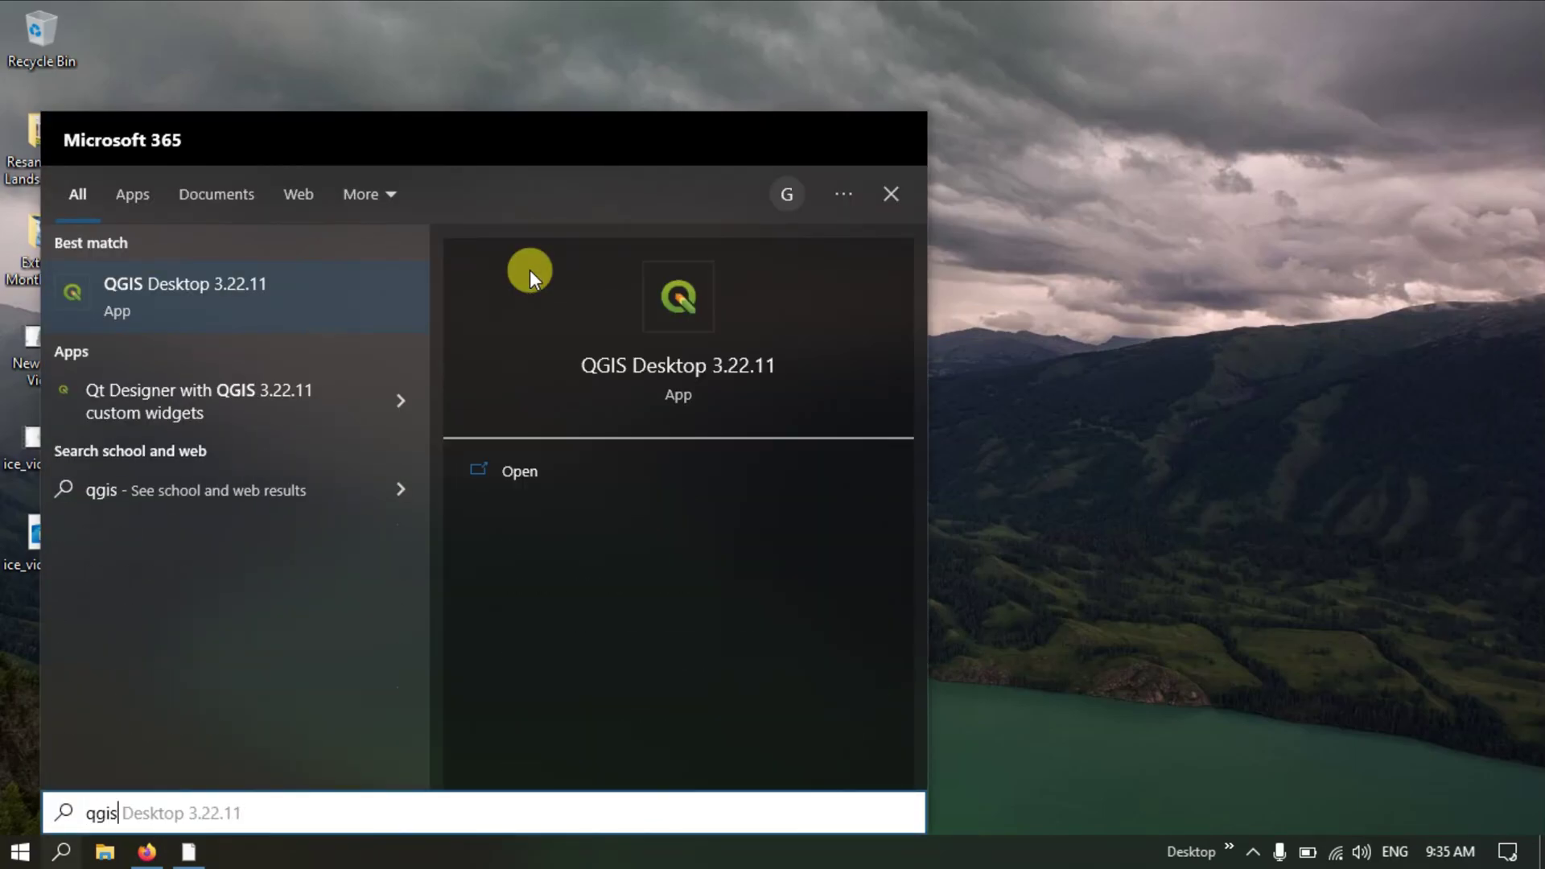
type("is")
Launch QGIS Desktop 3.22.11 and reopen 'QGIS Project 1 Tamil Nadu' from Recent Projects.
left_click(177, 300)
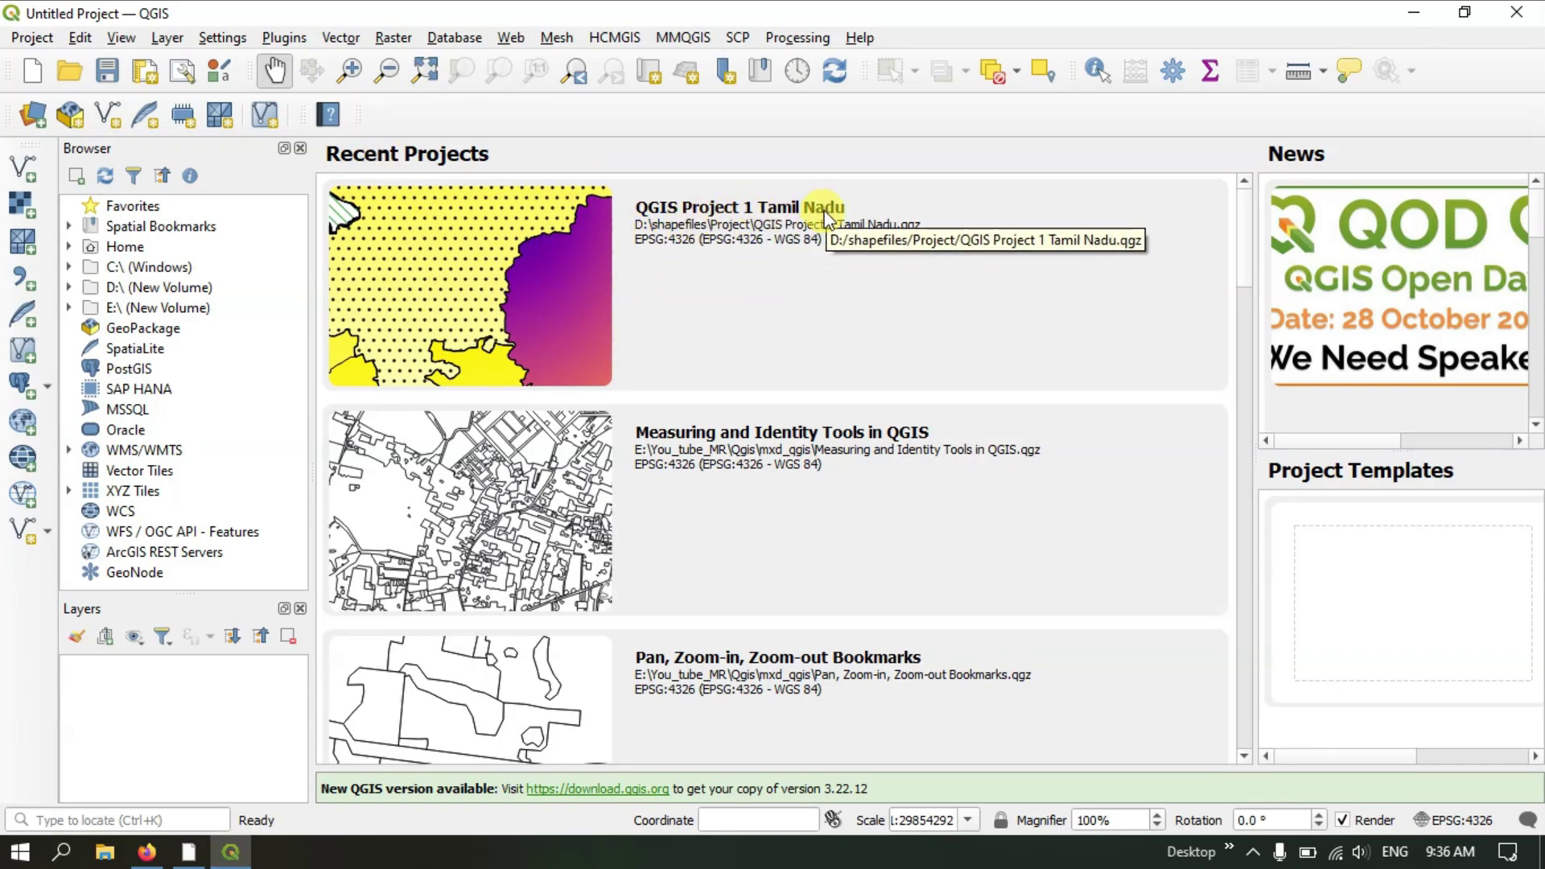
left_click(600, 256)
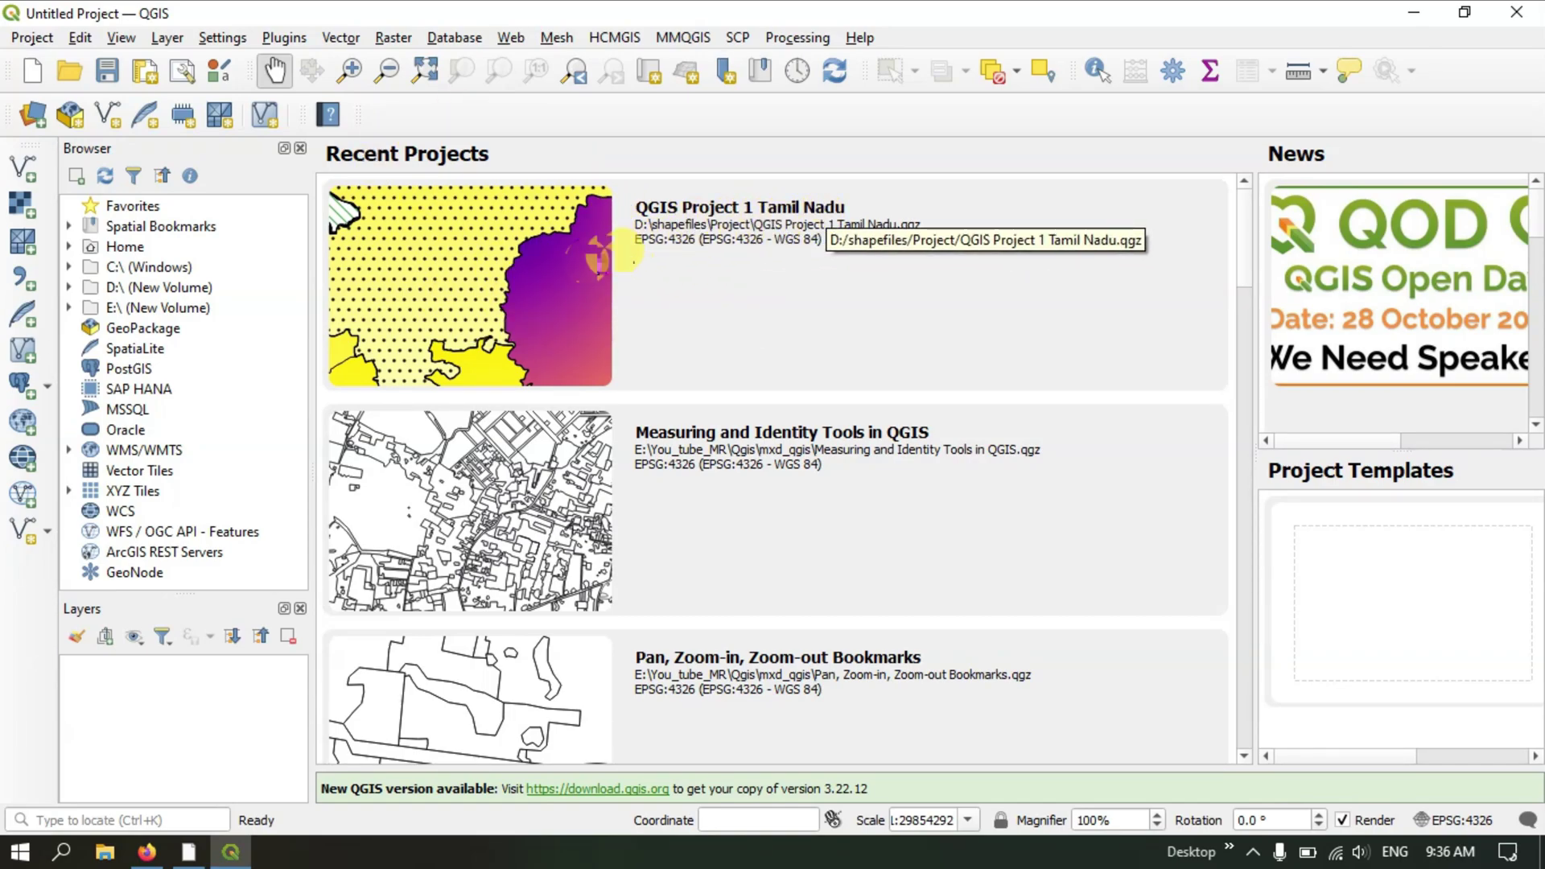
double_click(544, 256)
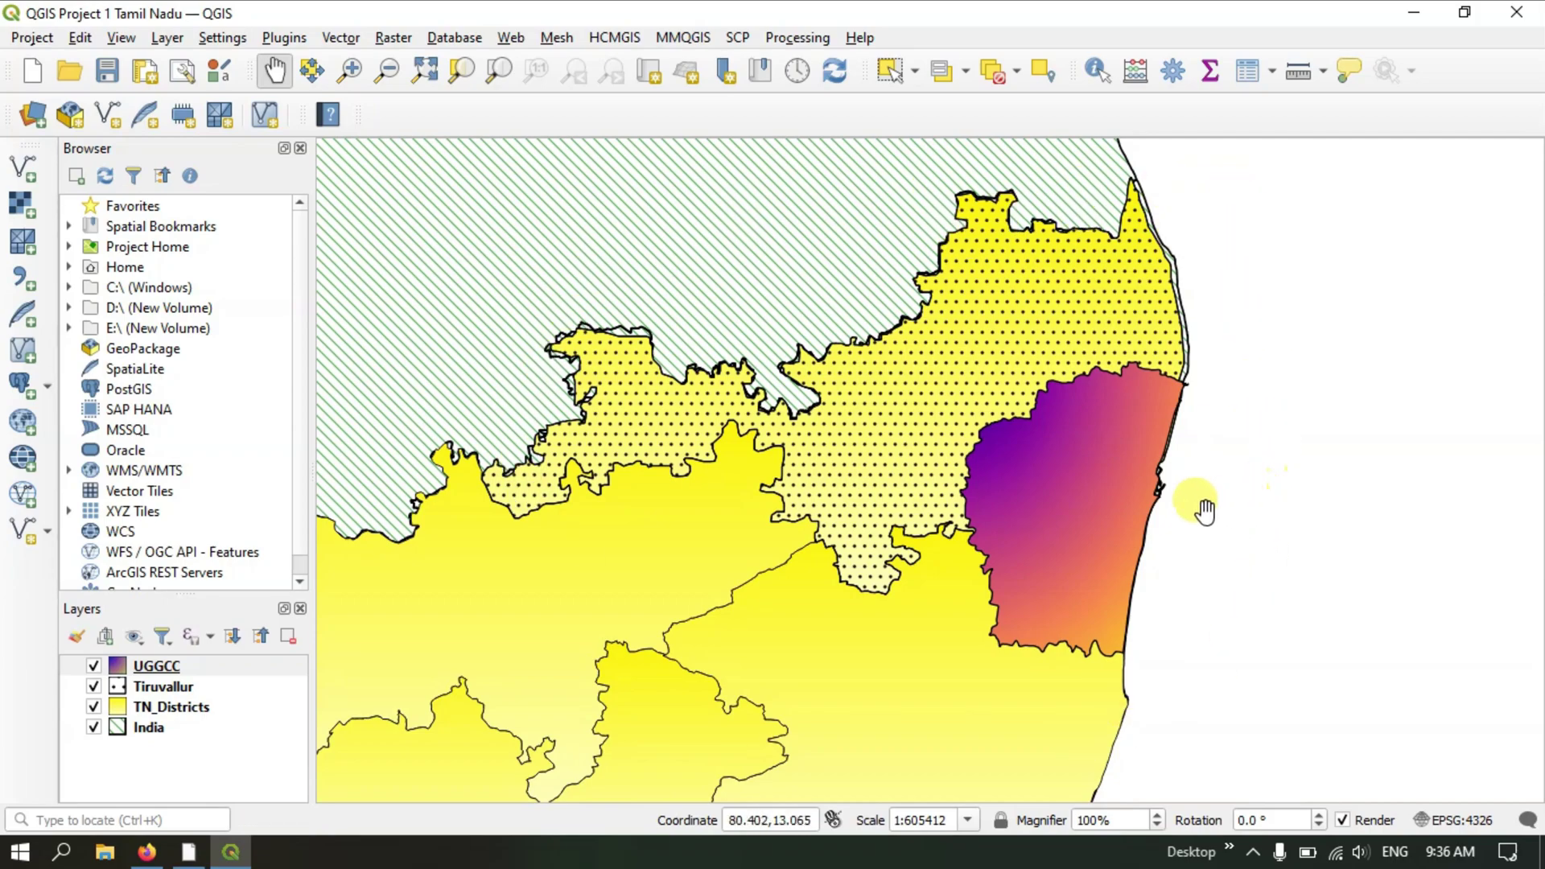
Zoom and pan around the Chennai area to check the restored styled layers.
scroll(1143, 376, "down", 1)
scroll(1143, 376, "down", 1)
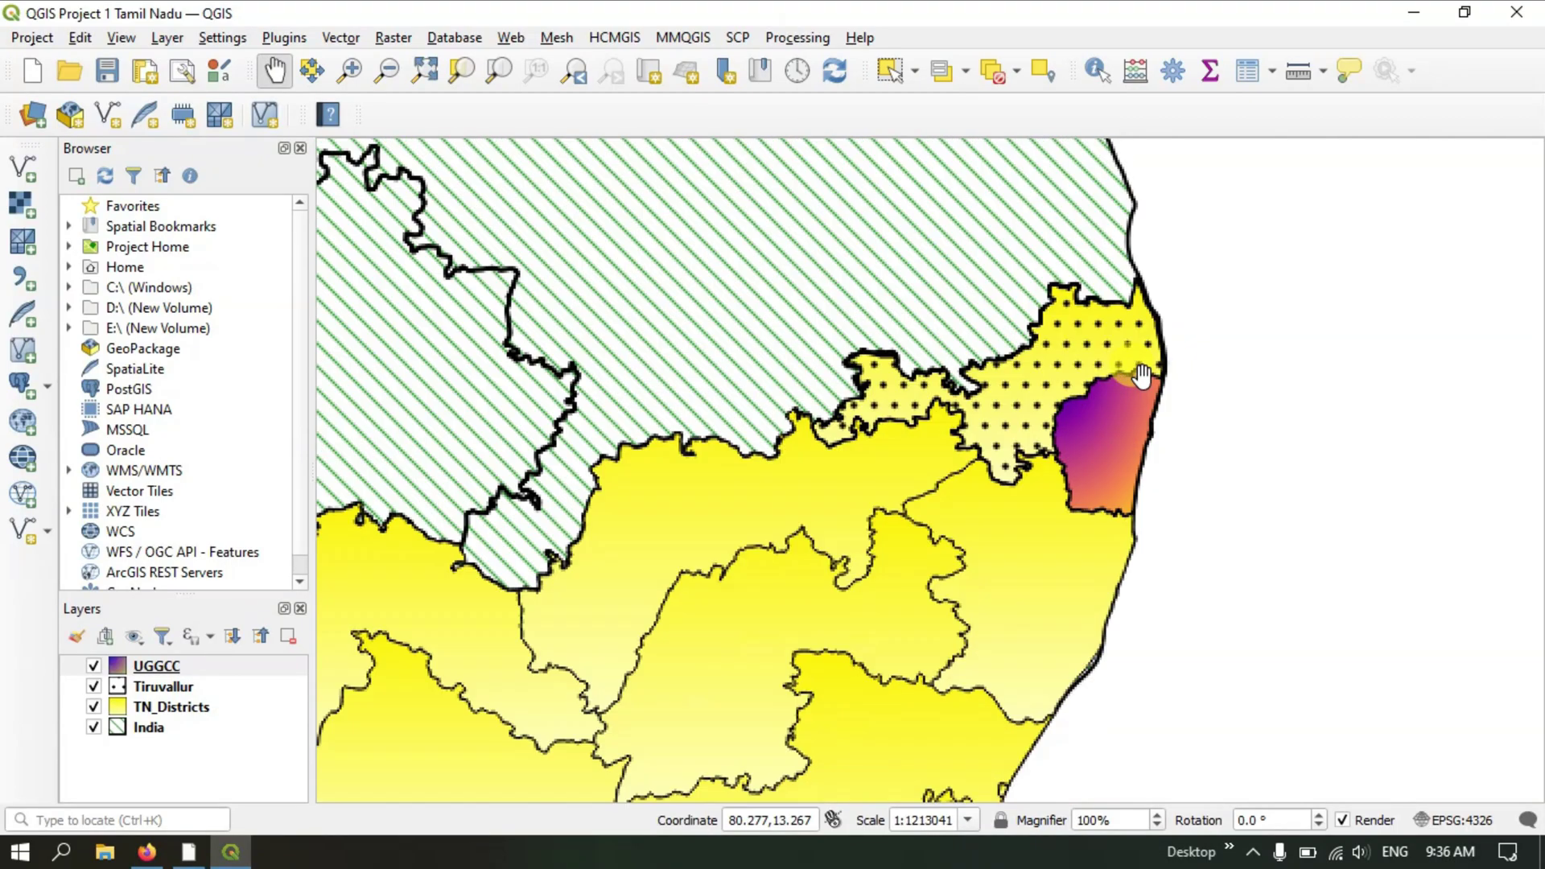
scroll(1142, 376, "up", 3)
scroll(1142, 376, "down", 1)
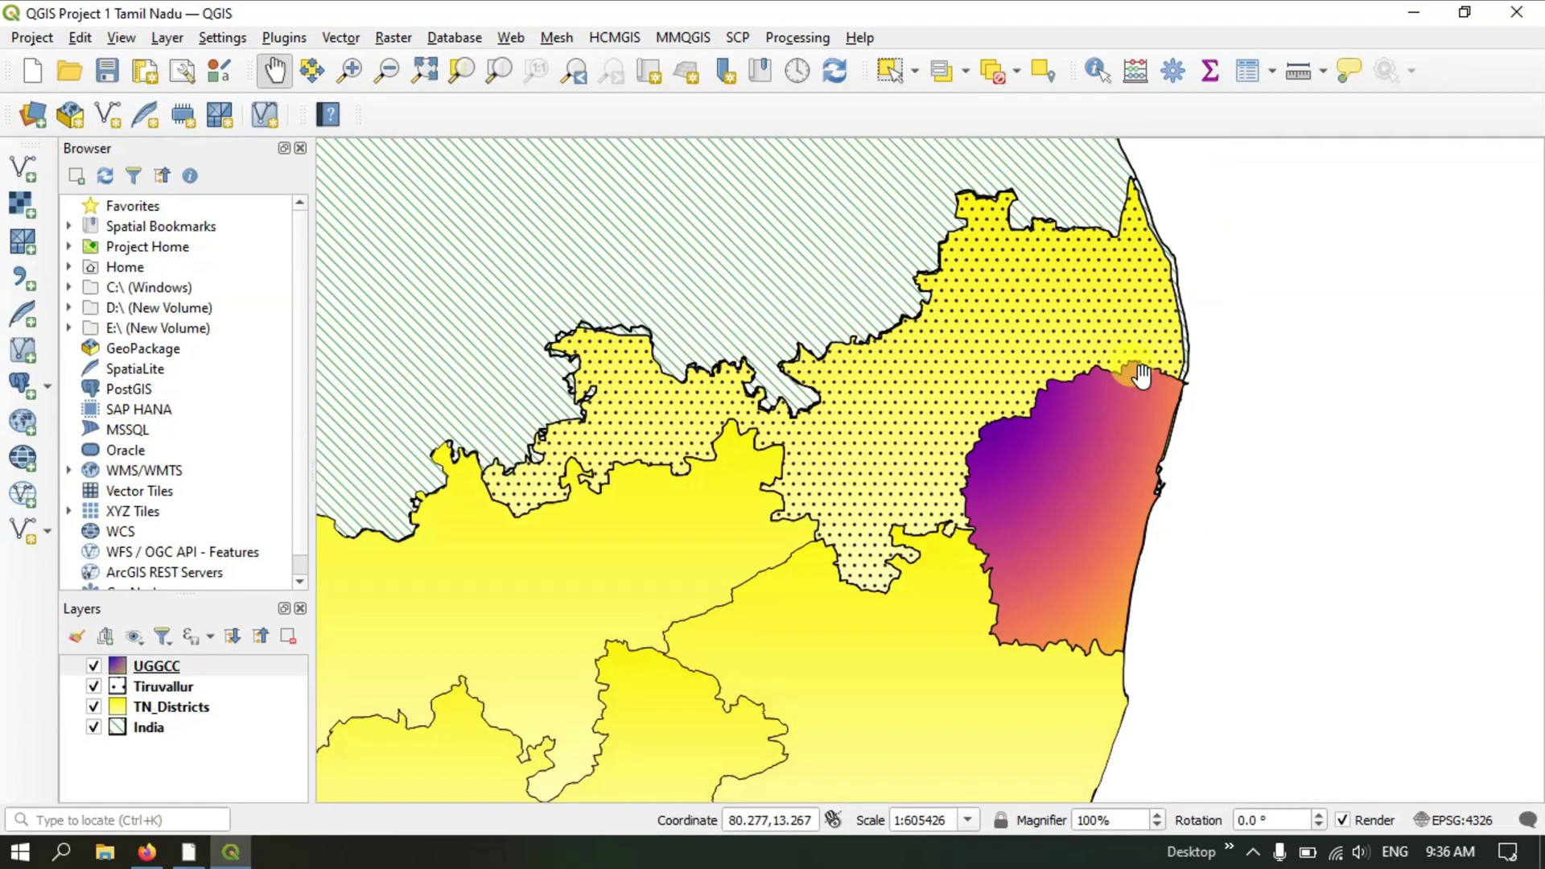
scroll(1064, 351, "down", 2)
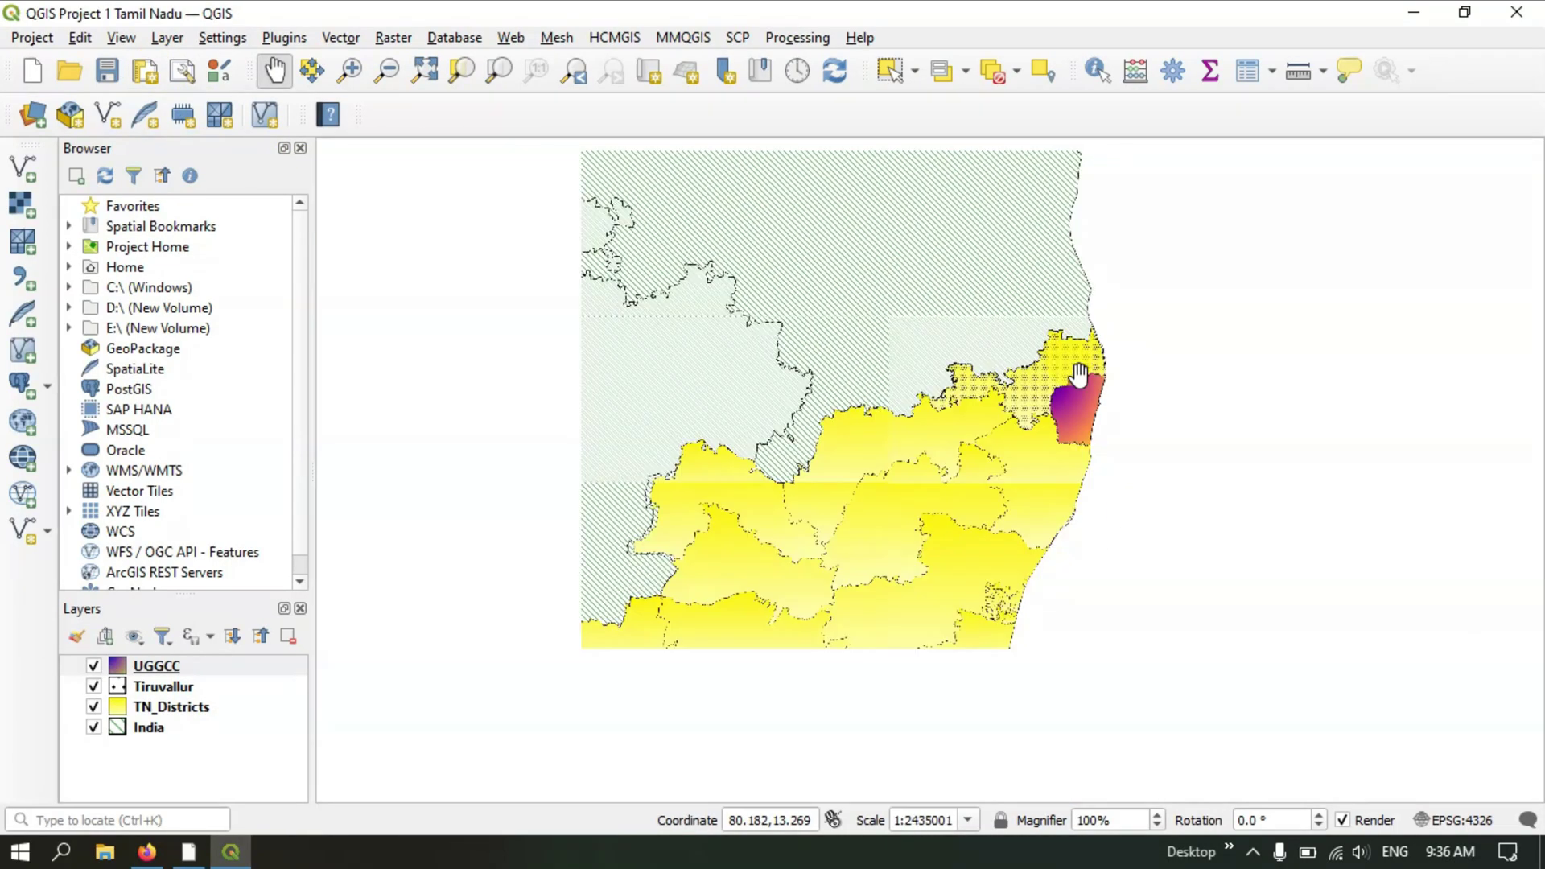
scroll(1074, 366, "up", 1)
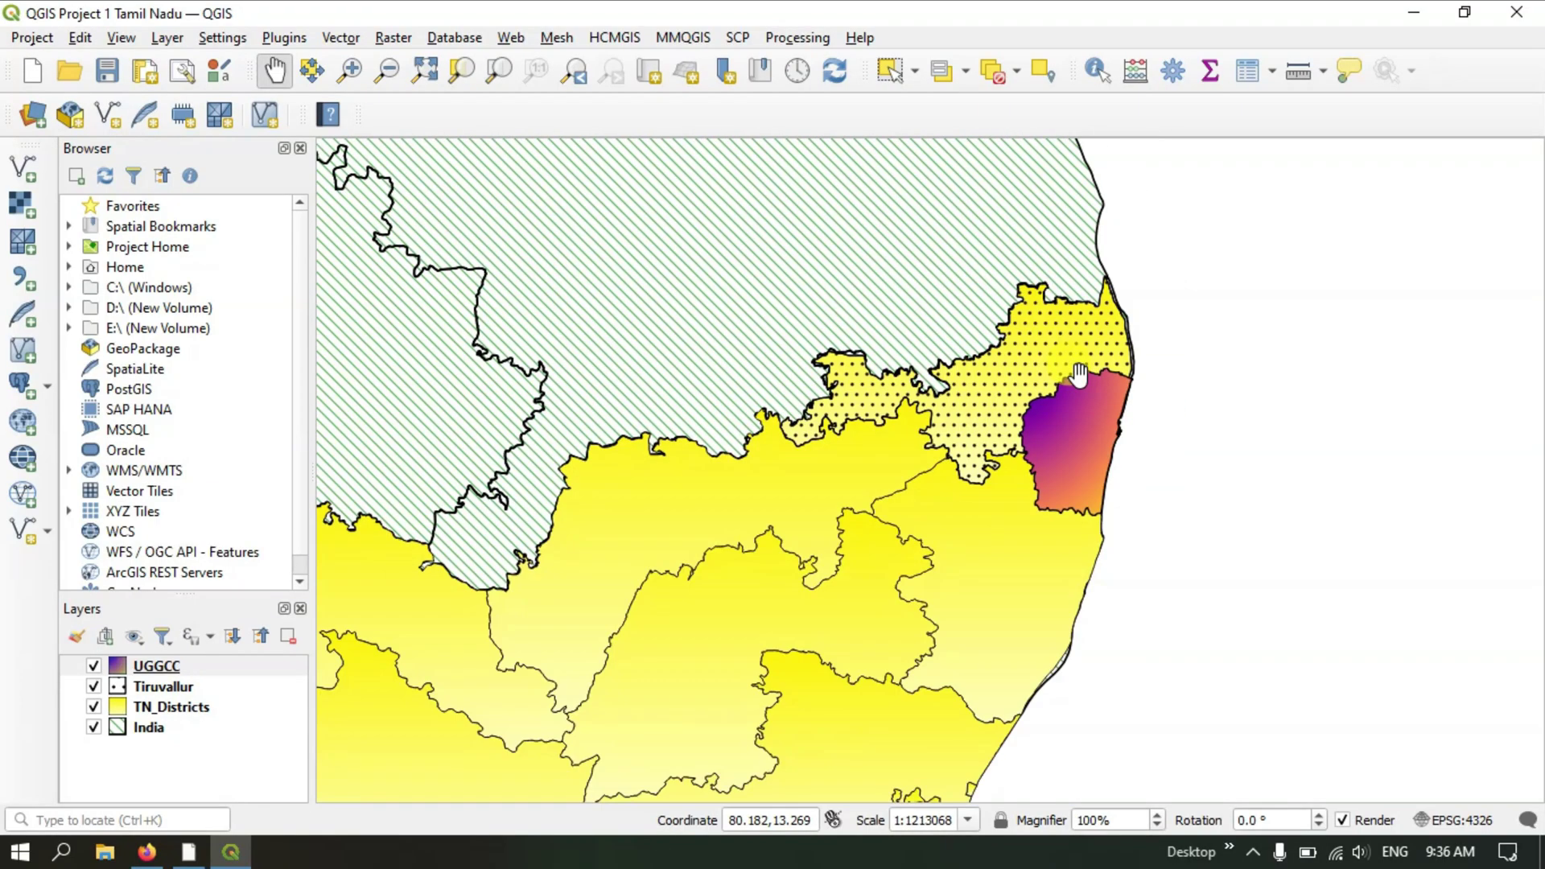
scroll(1078, 374, "down", 2)
scroll(1078, 374, "up", 1)
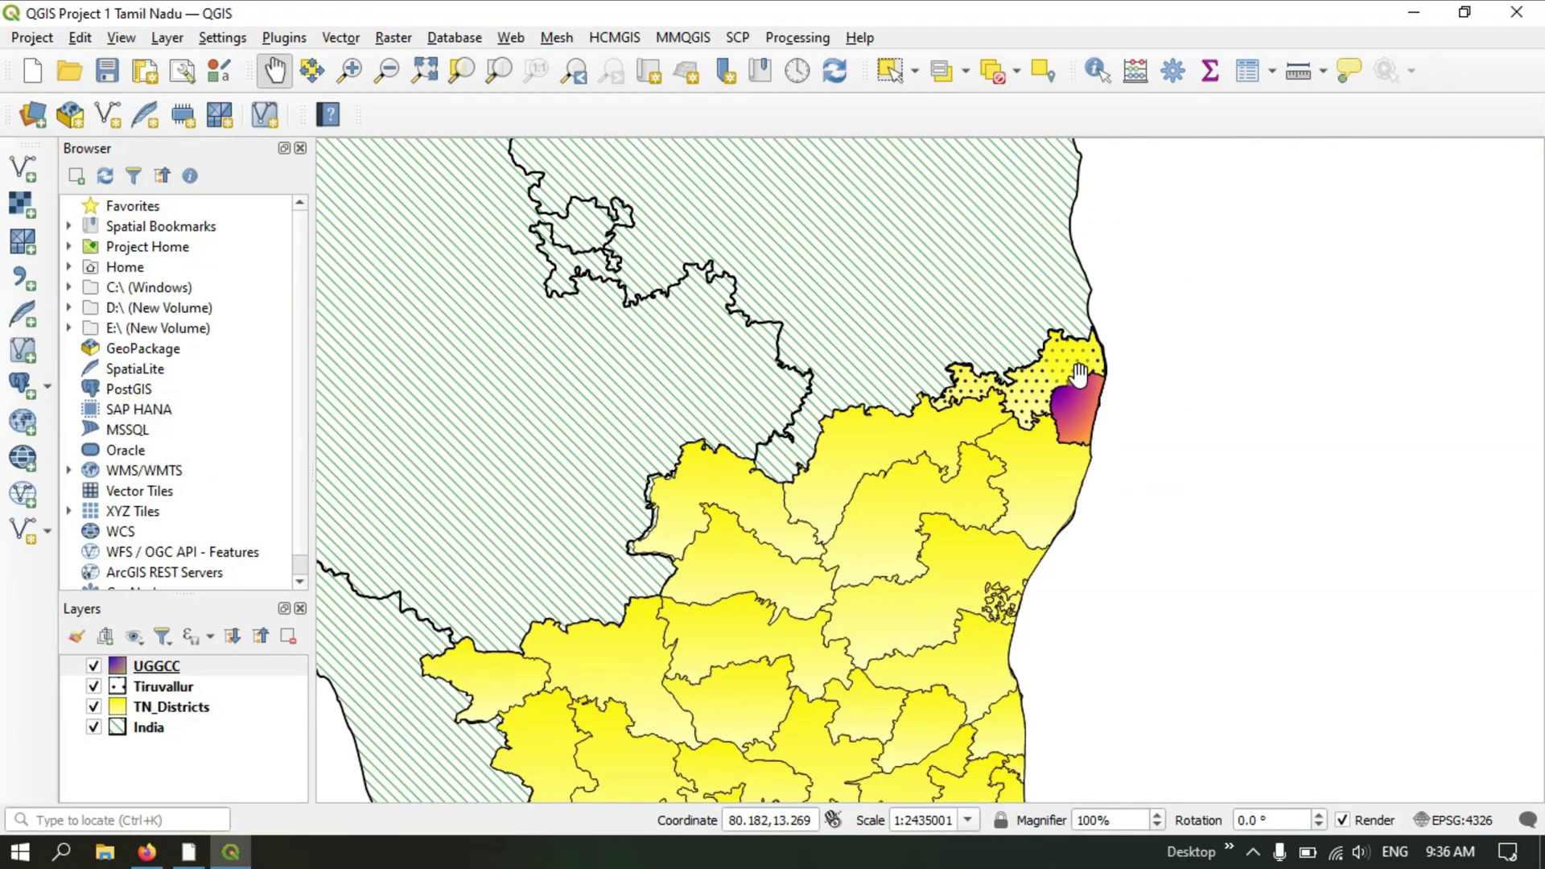
scroll(1114, 392, "up", 2)
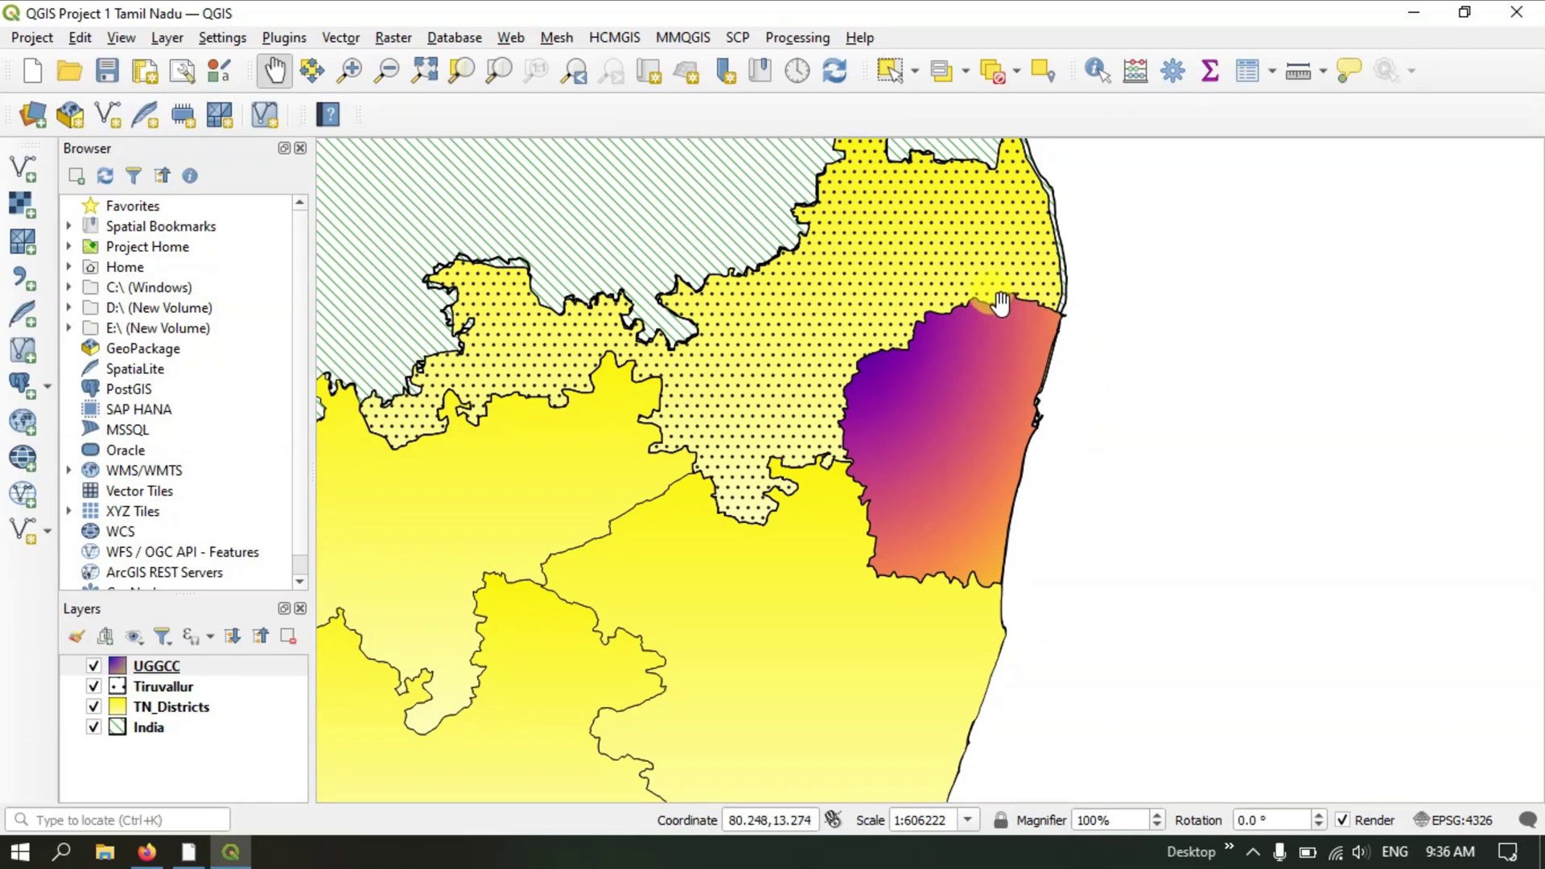
left_click_drag(926, 304, 1006, 378)
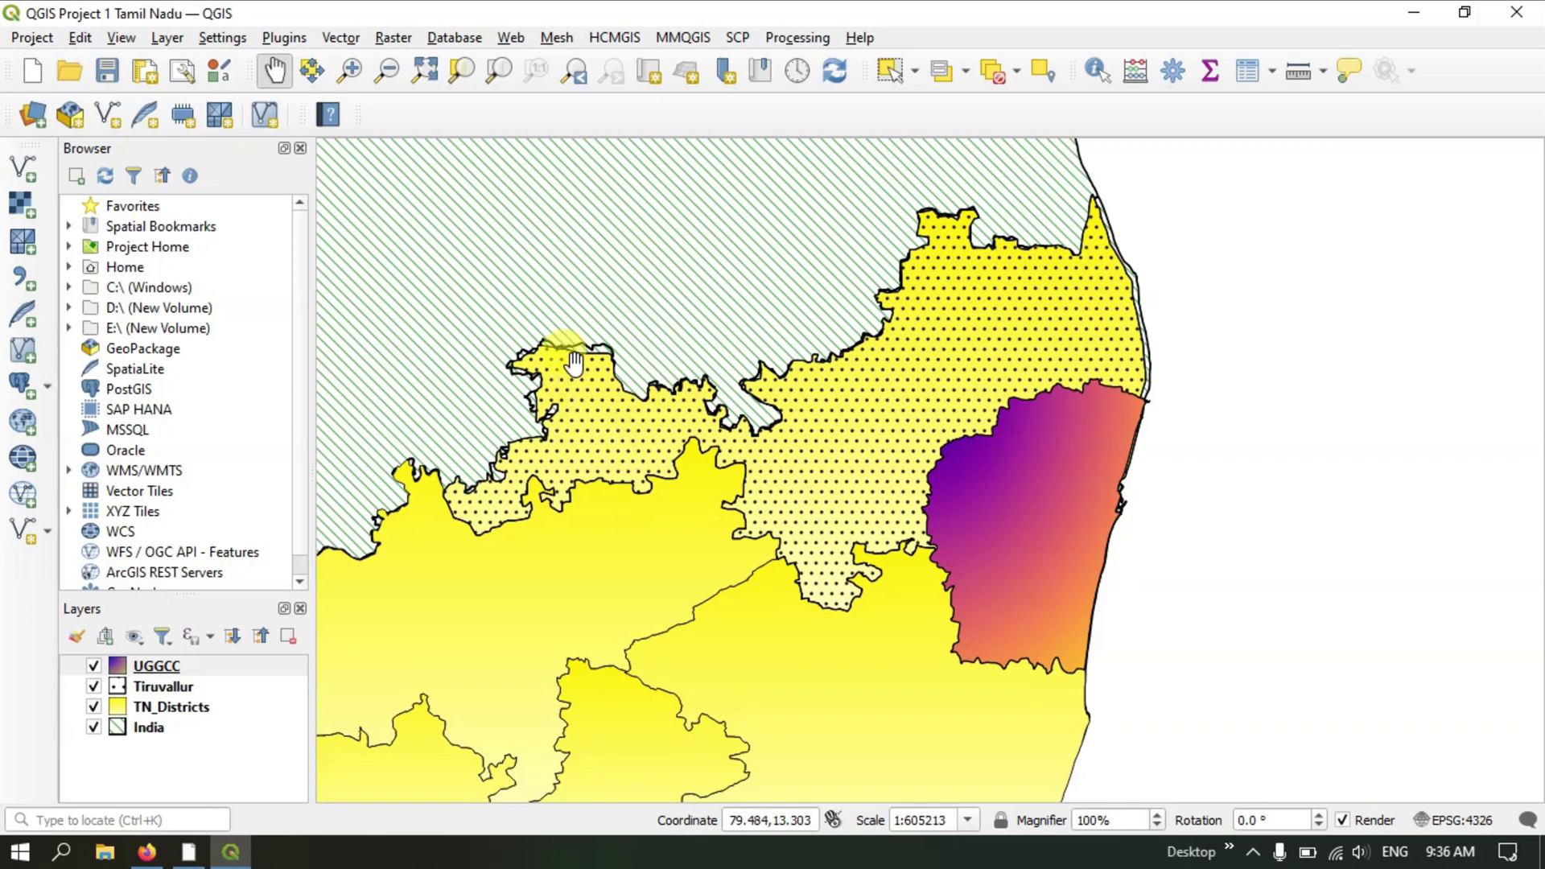
left_click(857, 173)
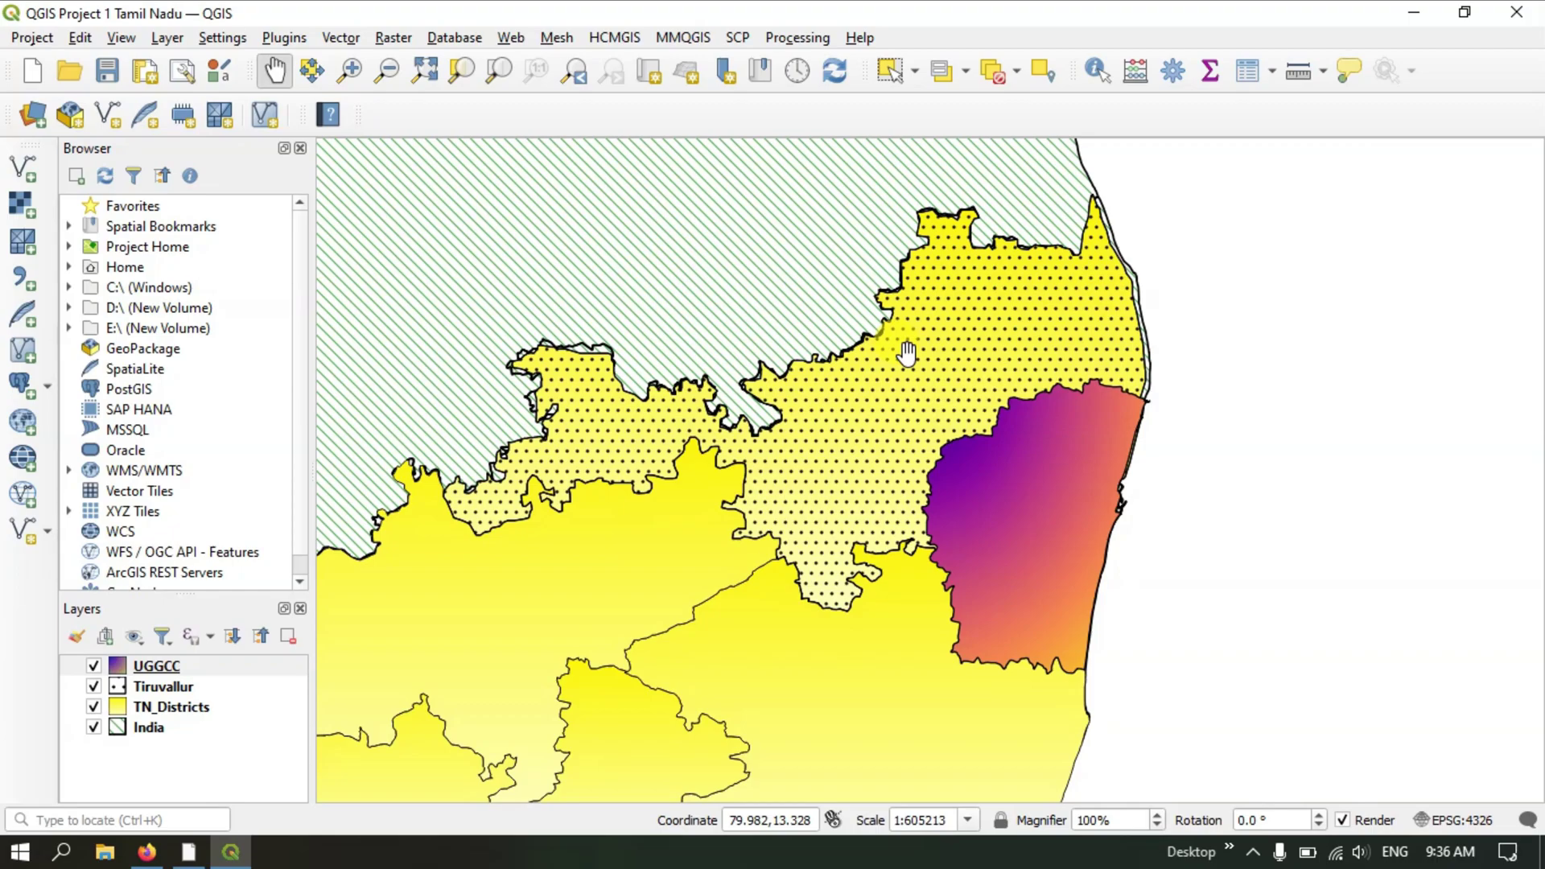
In File Explorer, browse to D:\shapefiles\Project to find the saved project.
key("super+e")
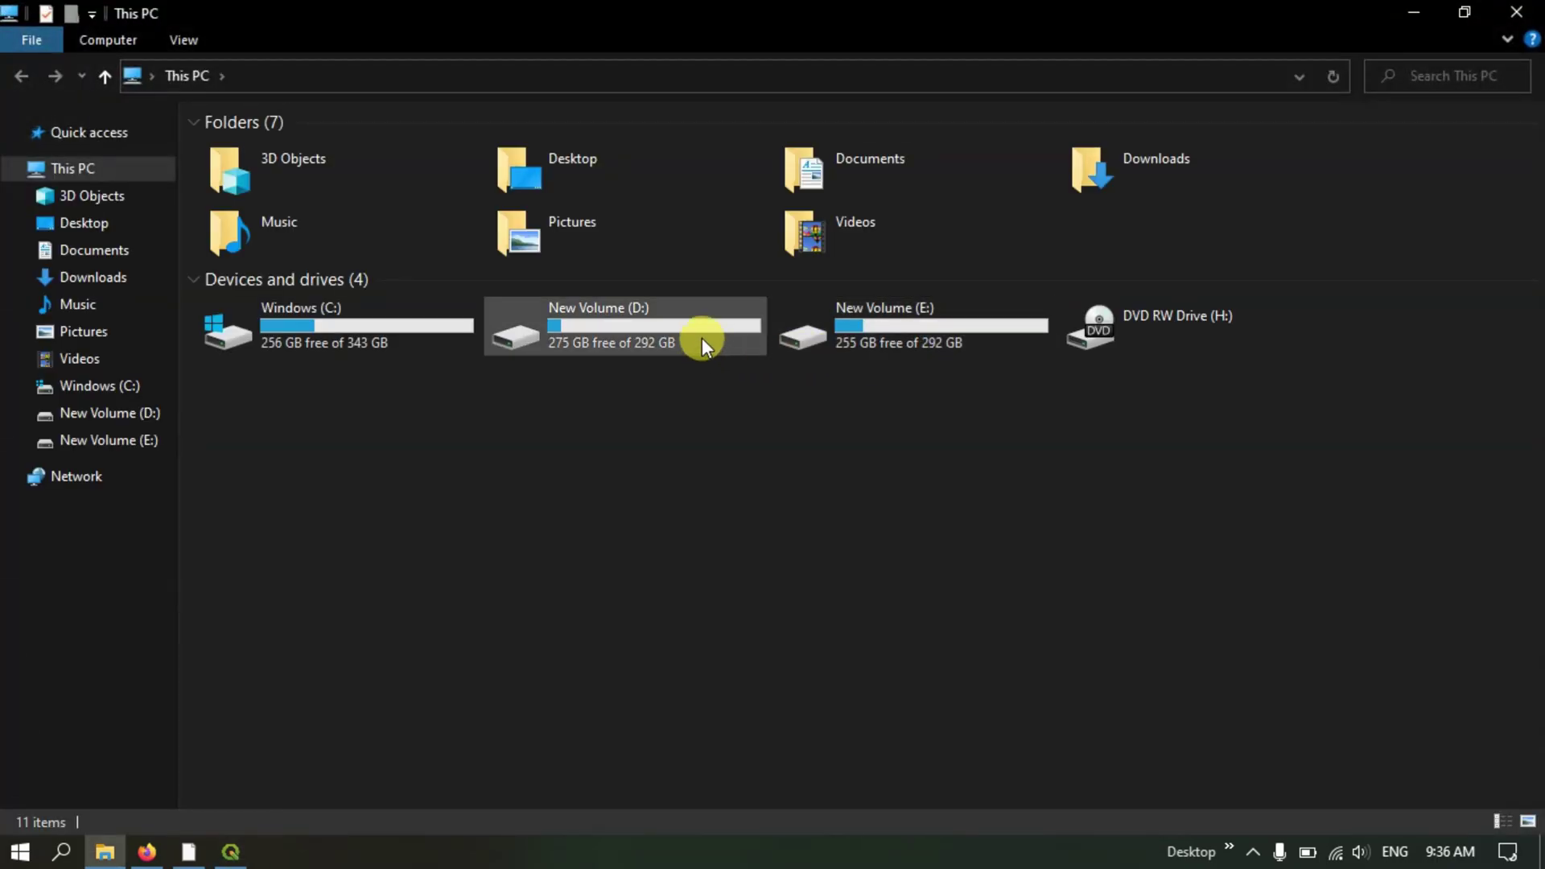
double_click(640, 312)
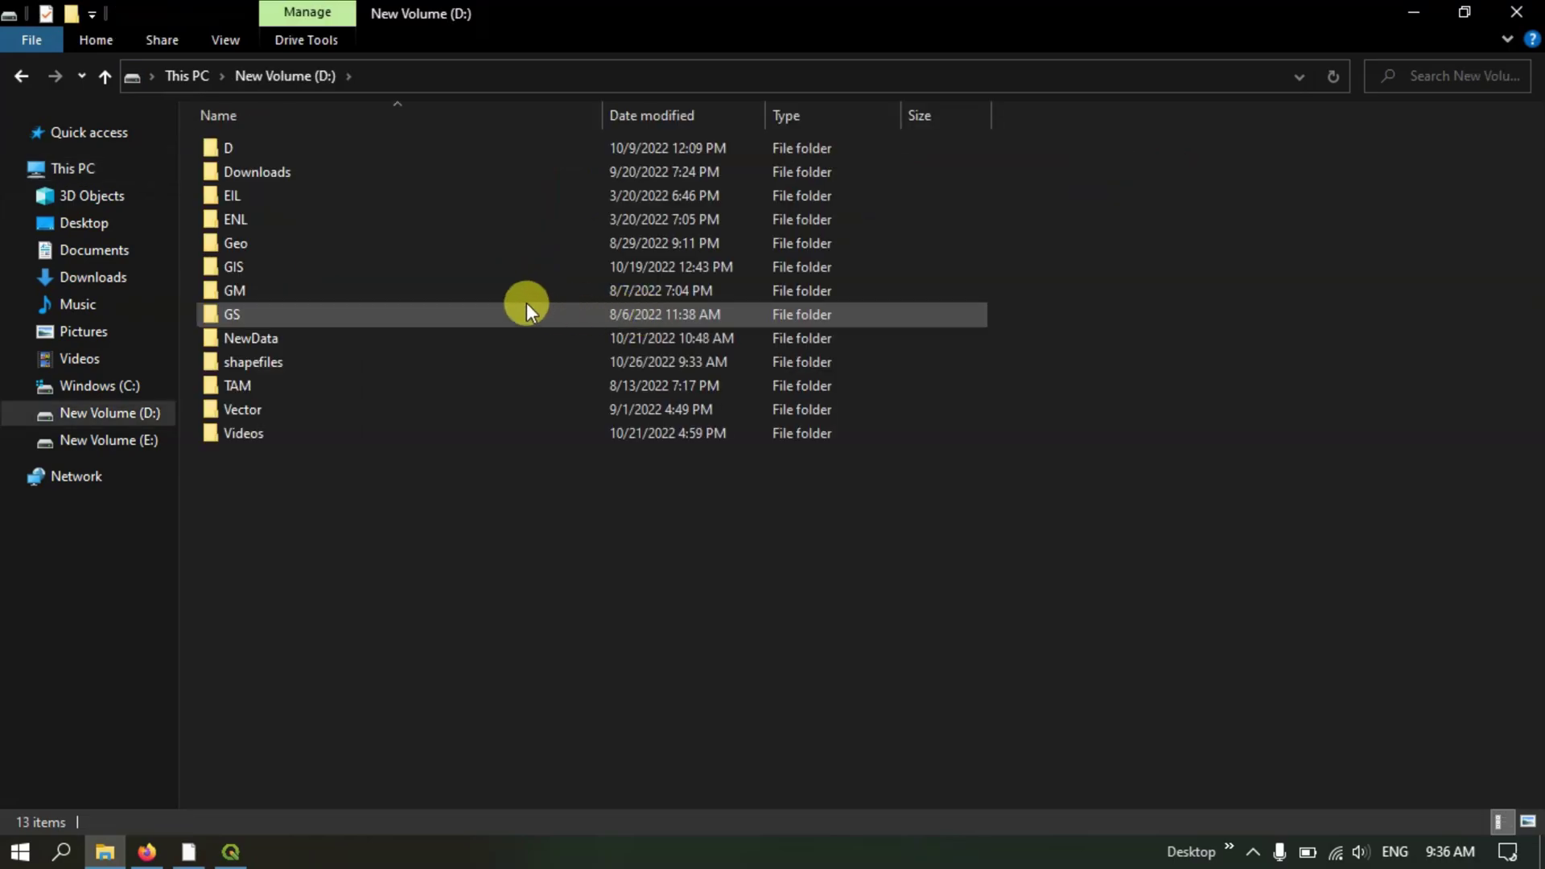
double_click(267, 364)
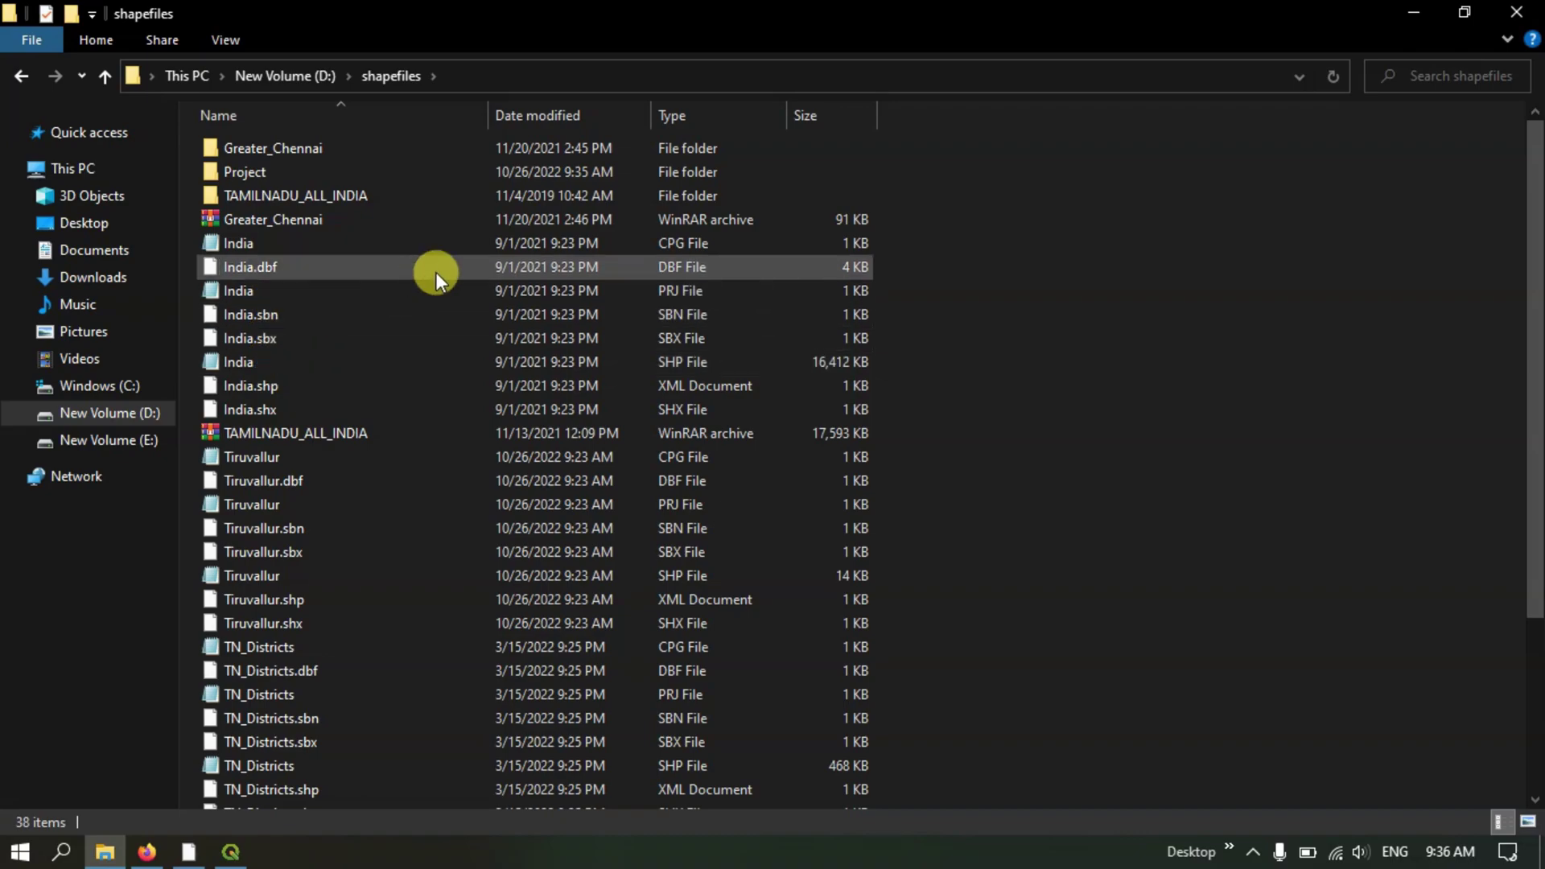
scroll(436, 272, "down", 3)
scroll(449, 388, "up", 3)
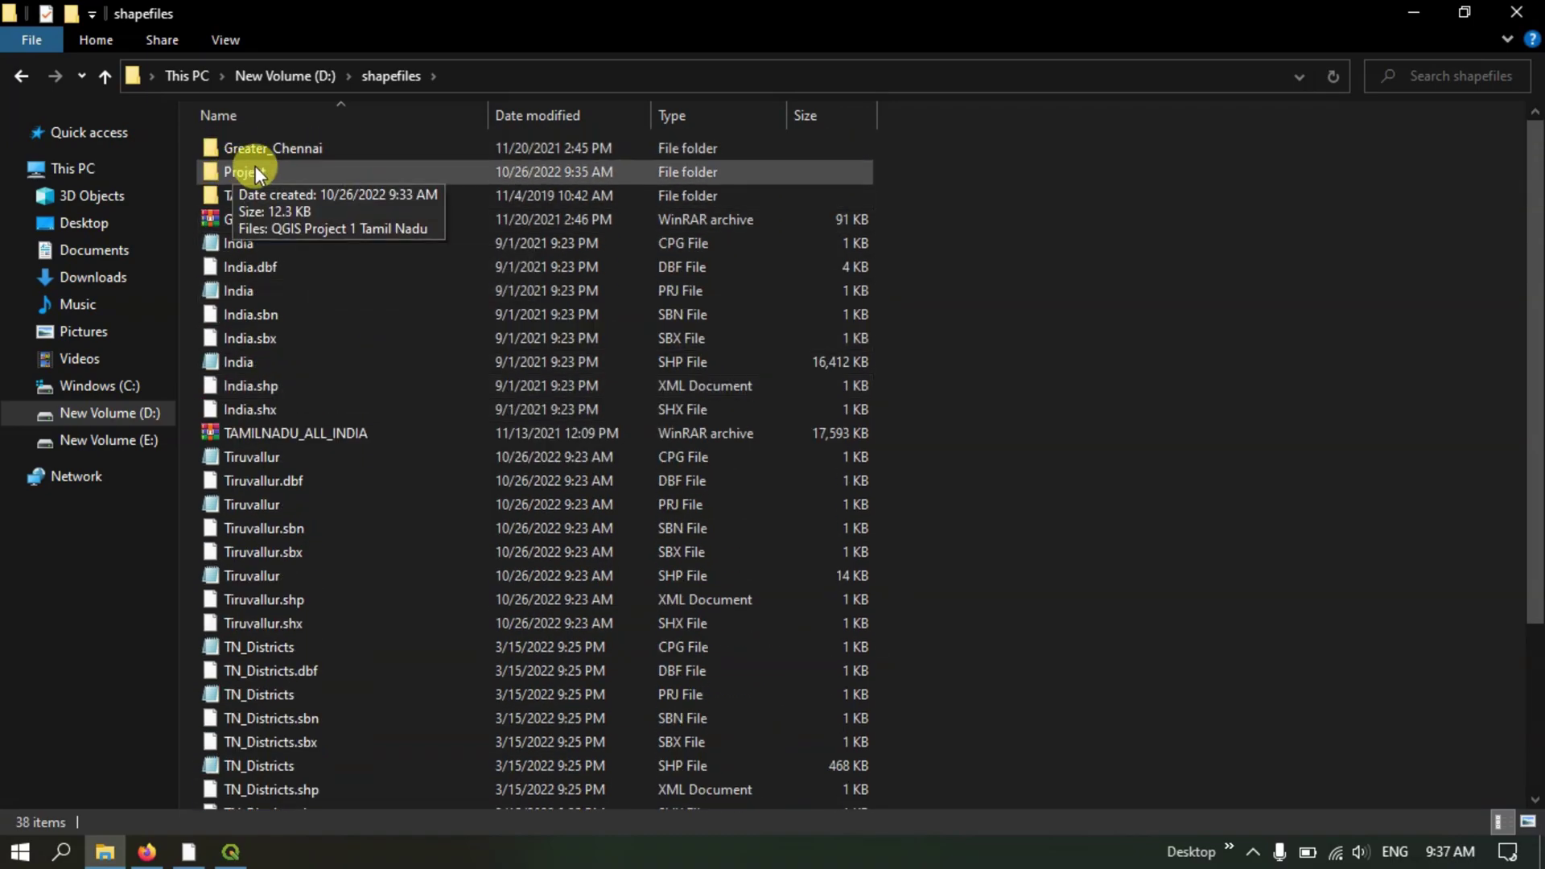
double_click(257, 167)
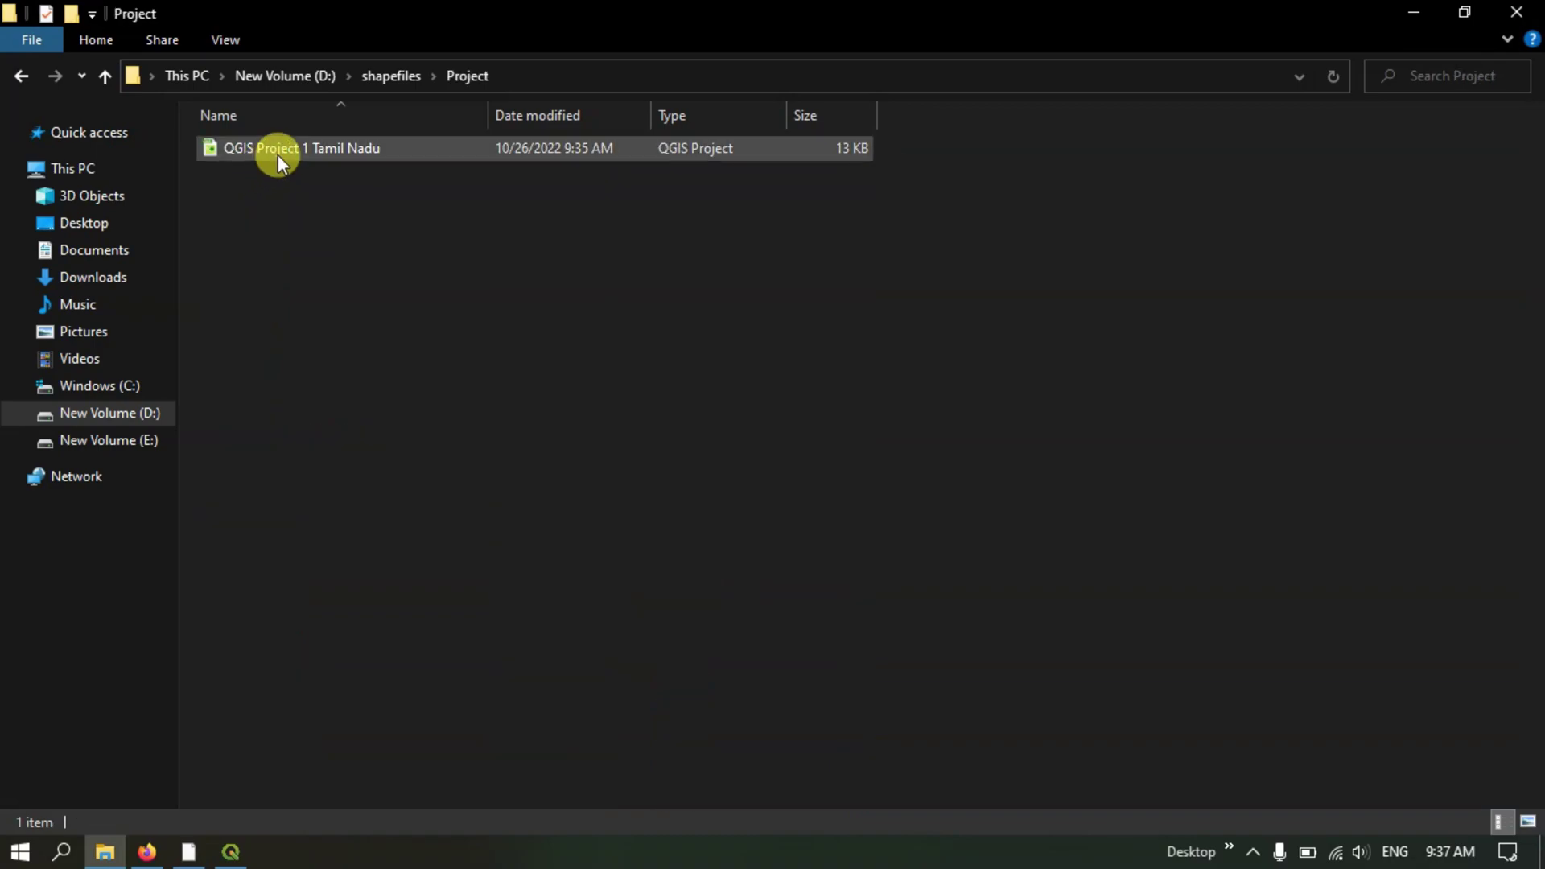
Open the 'QGIS Project 1 Tamil Nadu' file in QGIS from File Explorer.
left_click(241, 854)
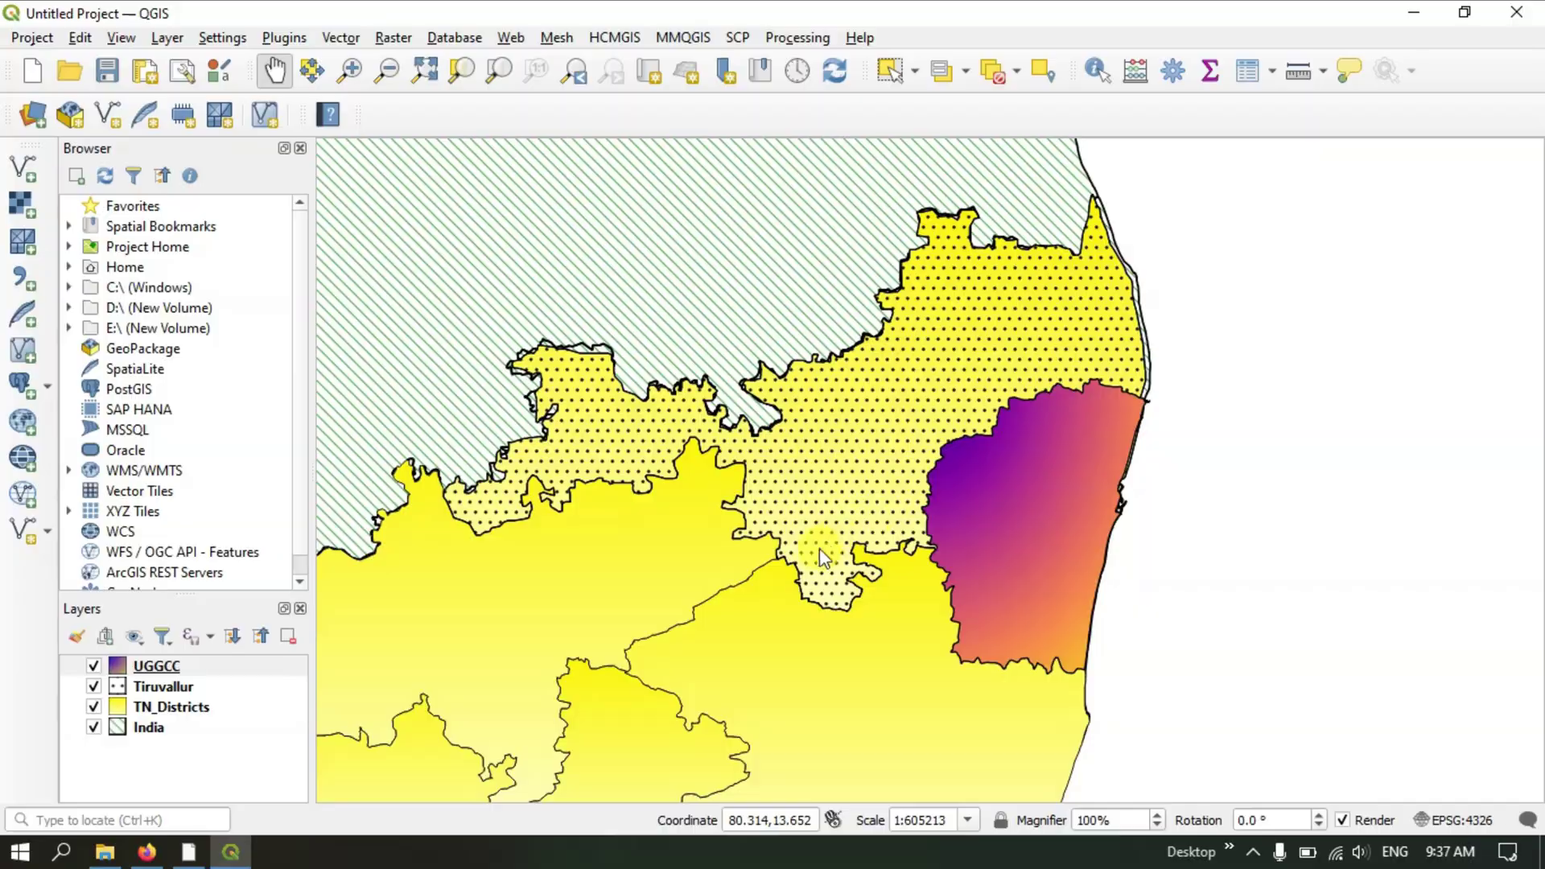
left_click(1413, 12)
left_click(366, 147)
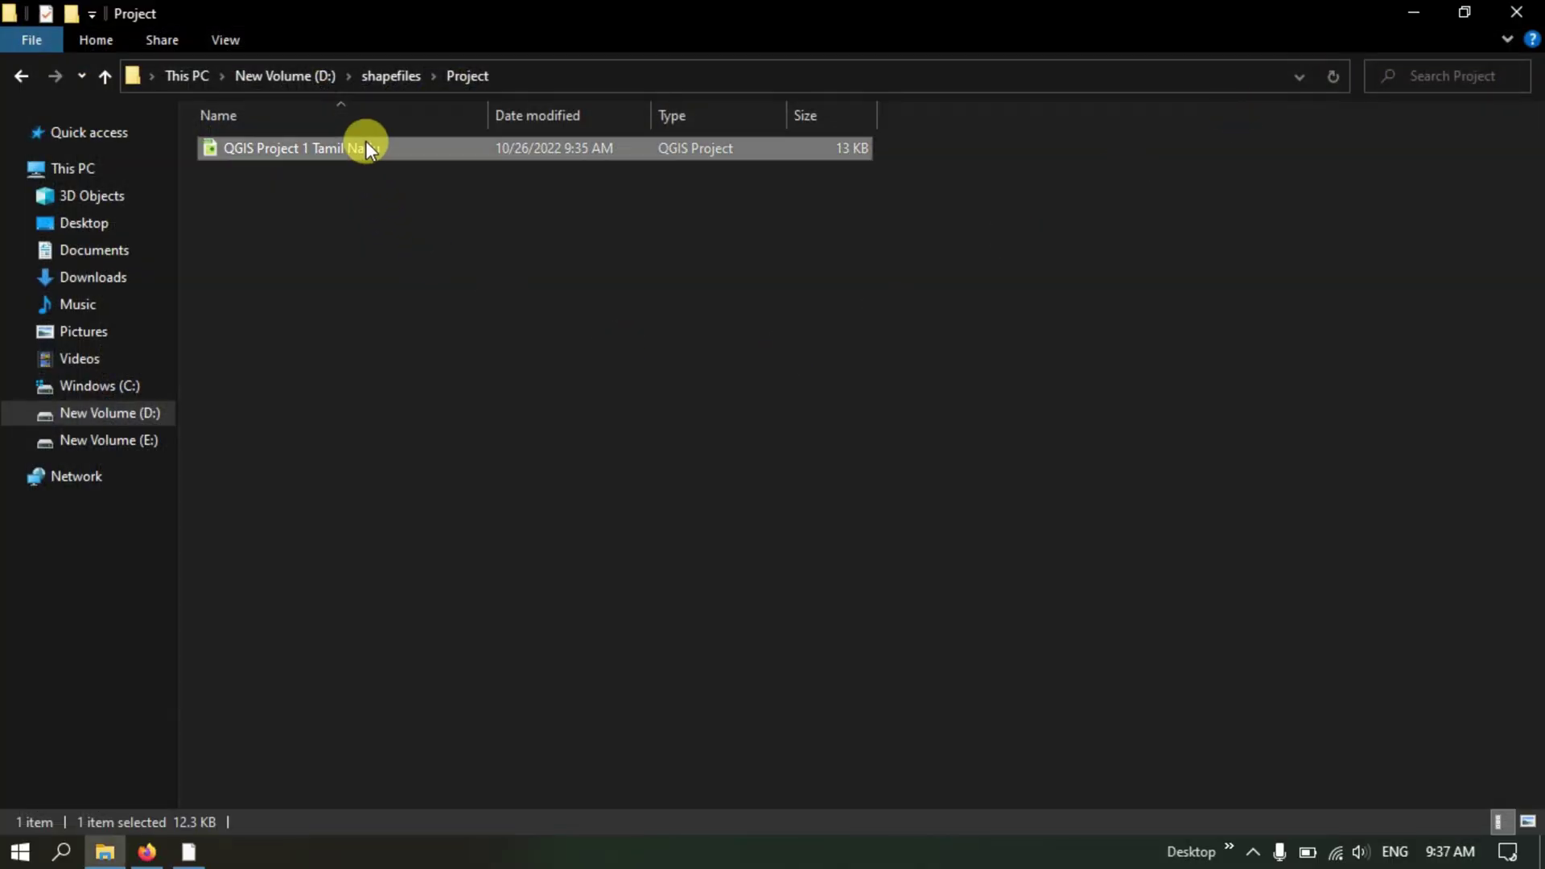
double_click(365, 147)
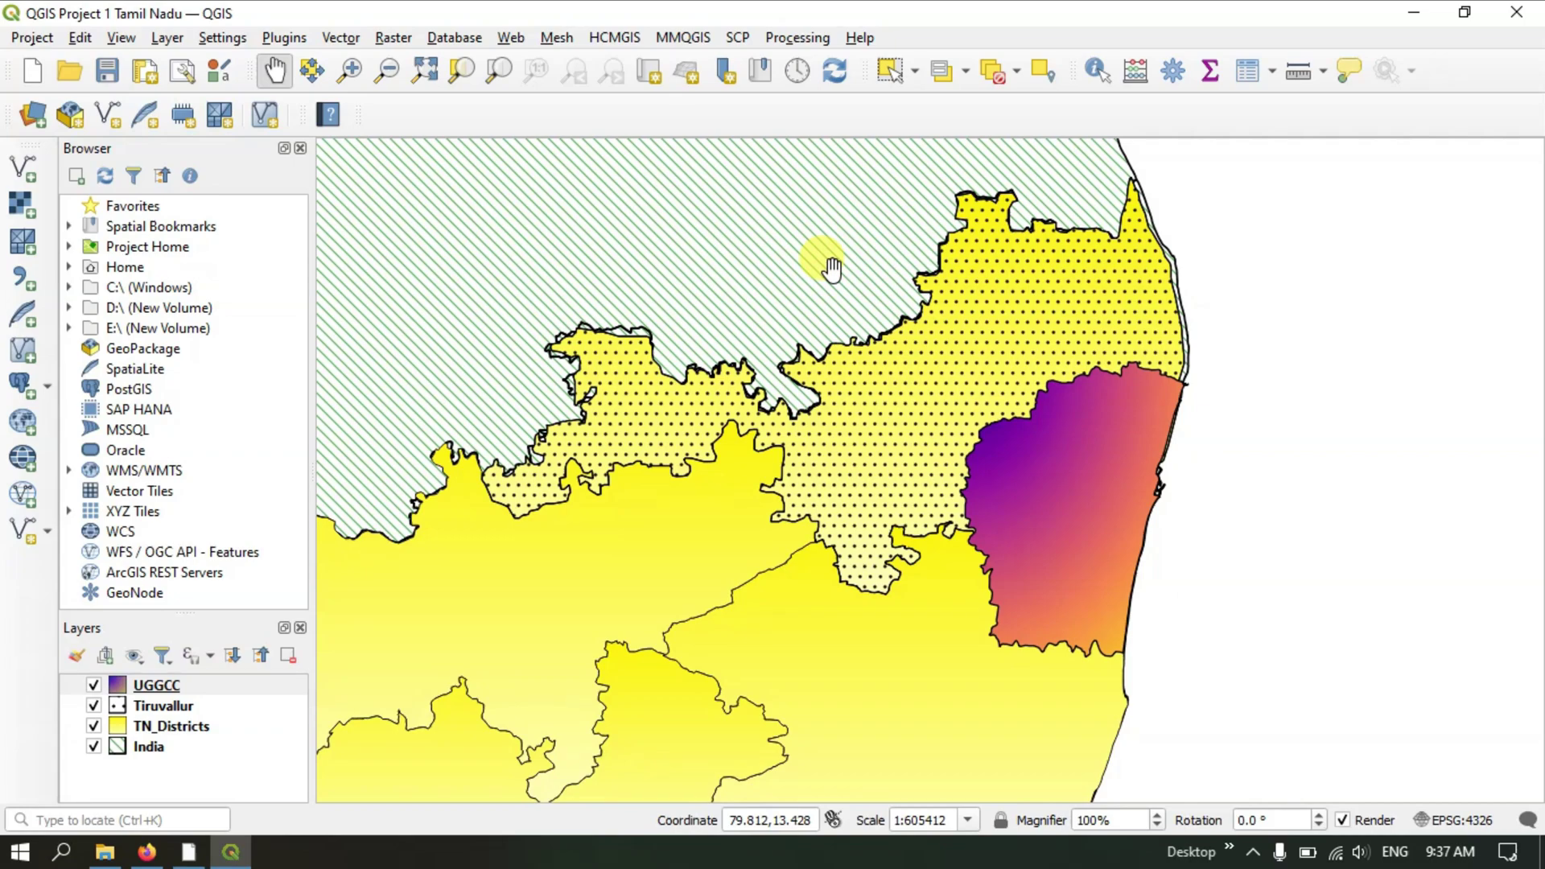
left_click(21, 37)
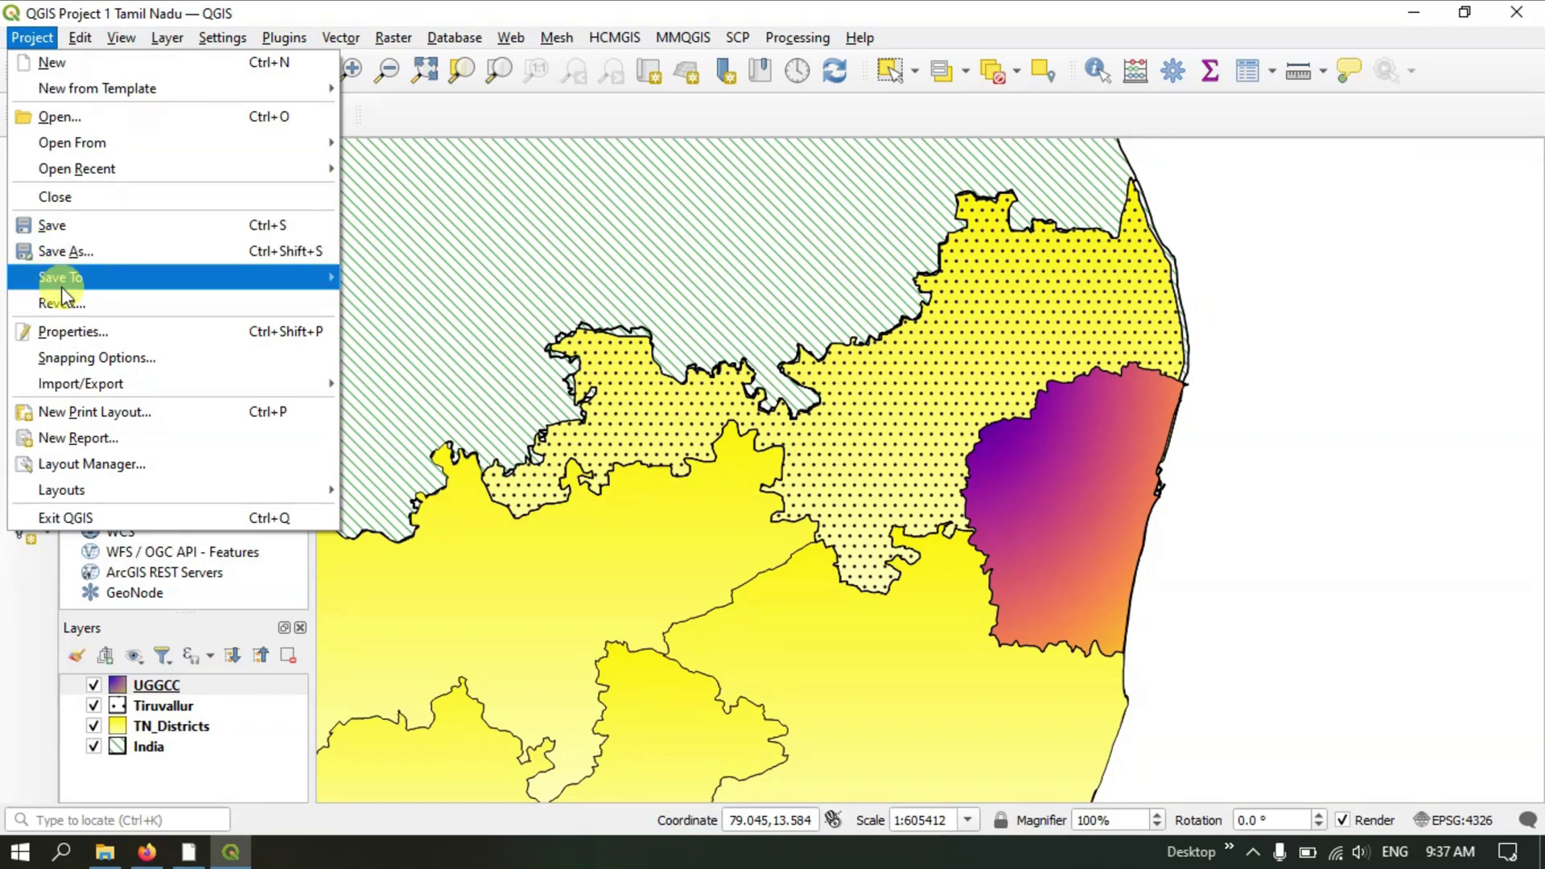
mouse_move(61, 286)
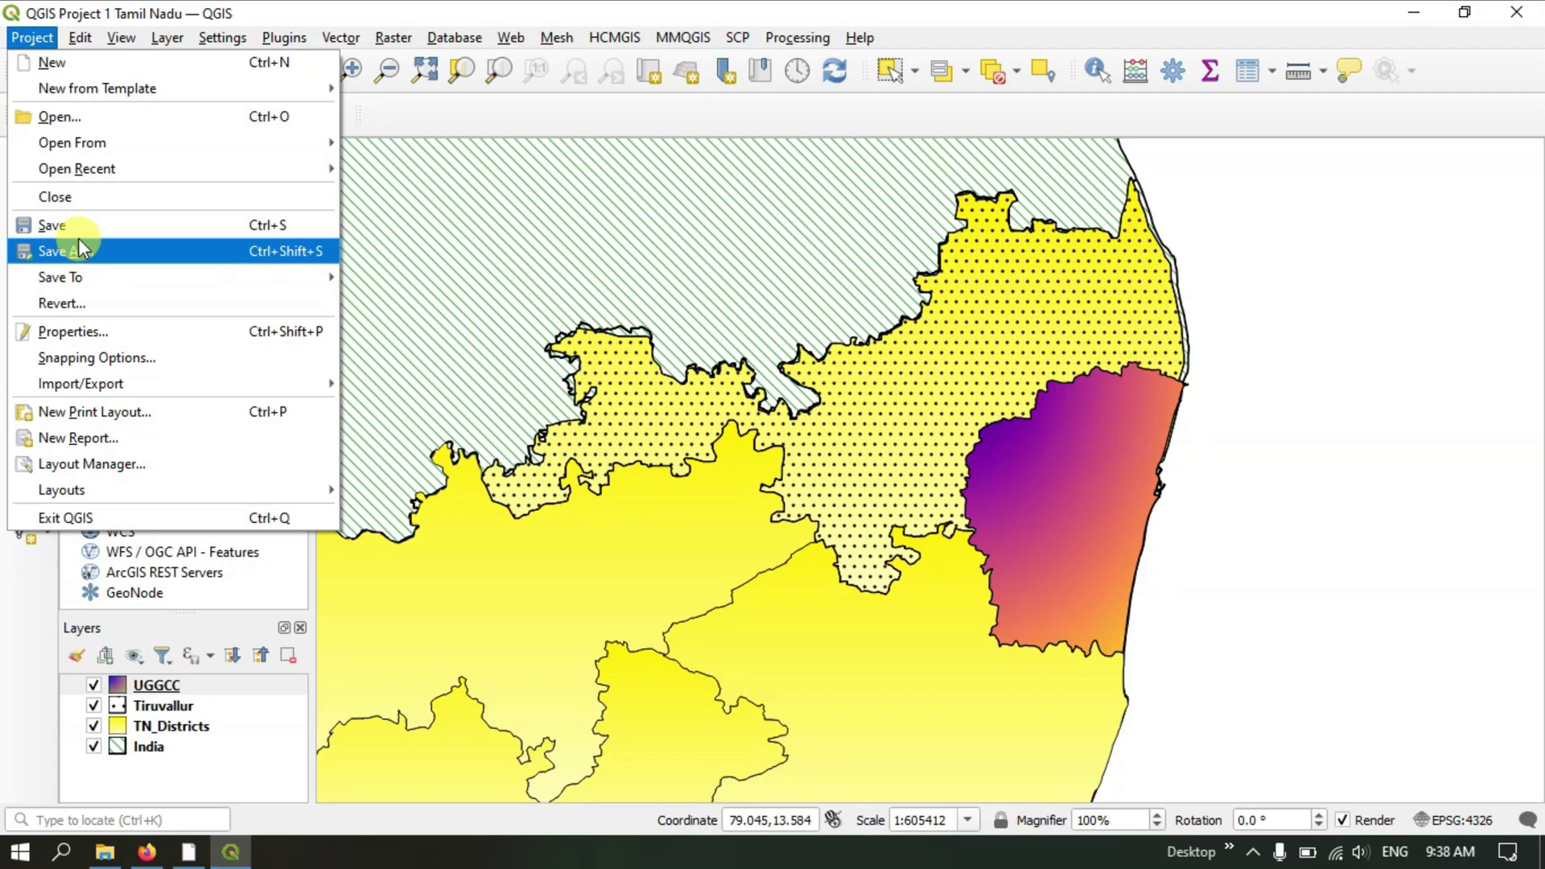
left_click(668, 108)
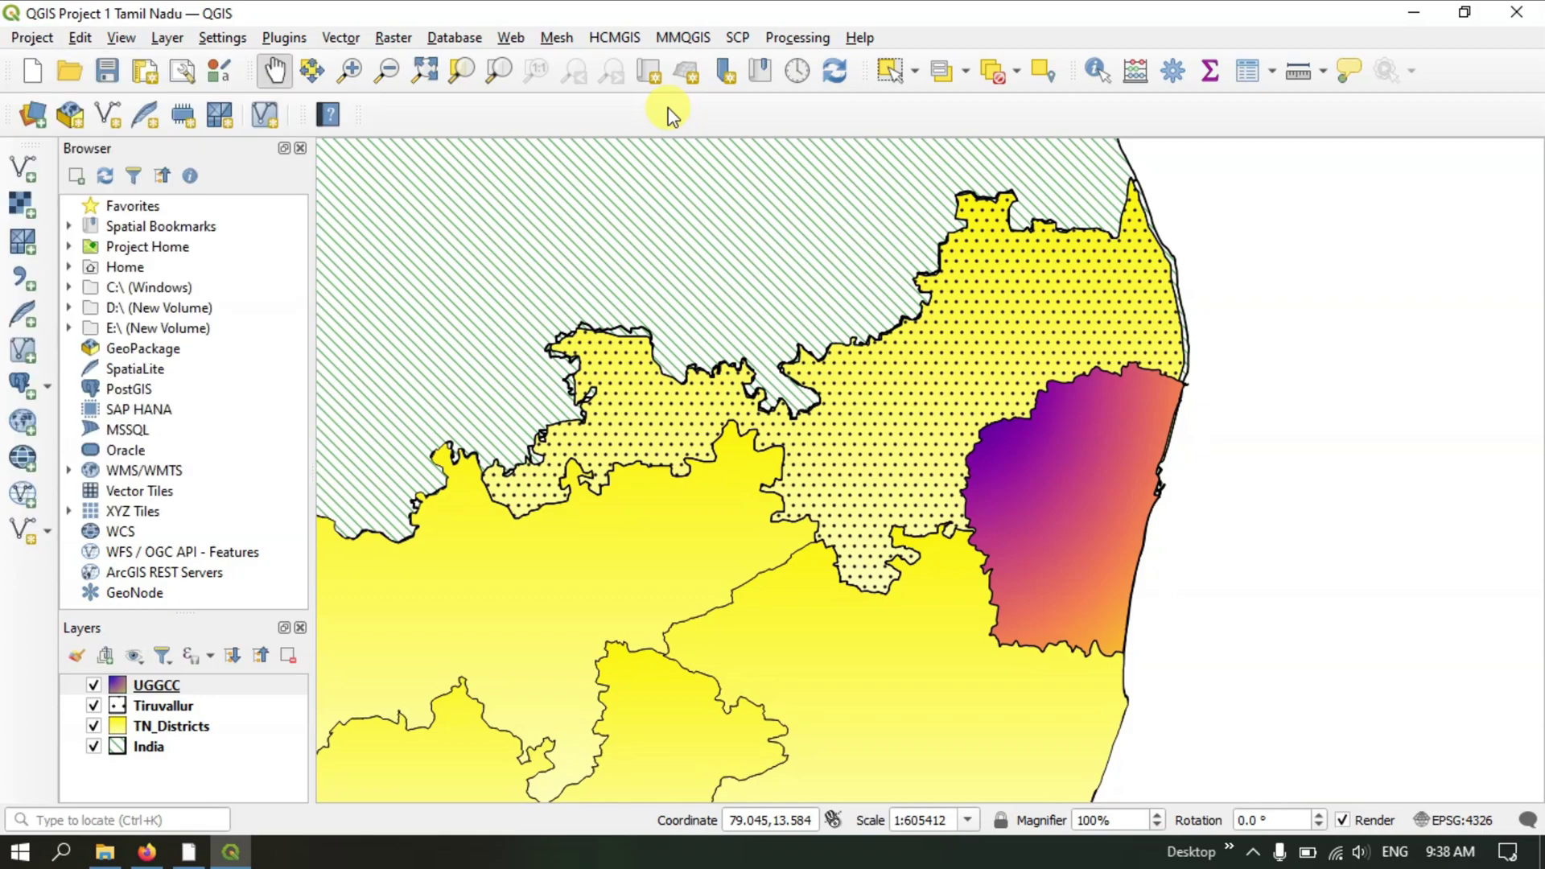